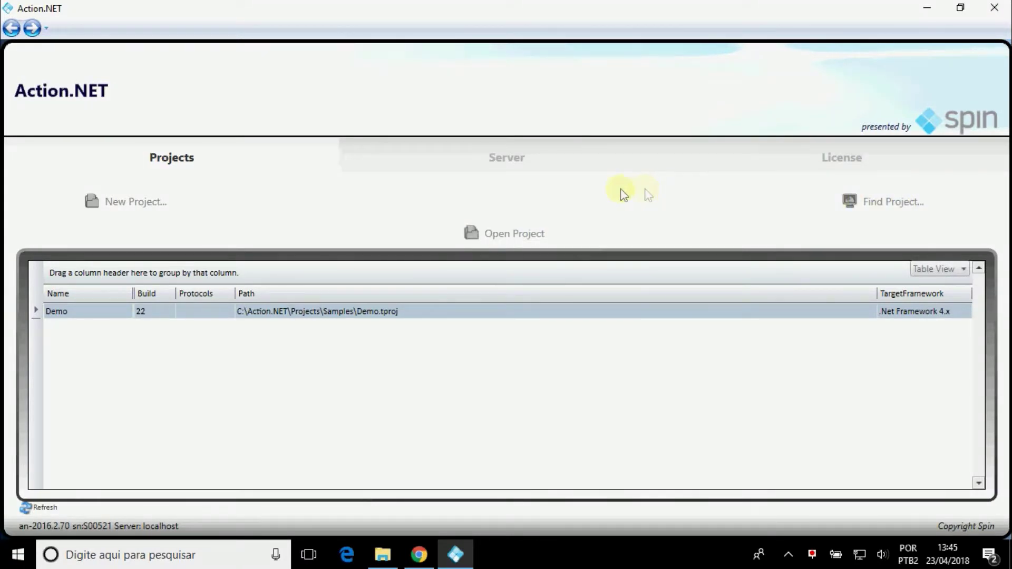
Try the remote and cloud project server options, return to localhost, and review the license details
click(573, 169)
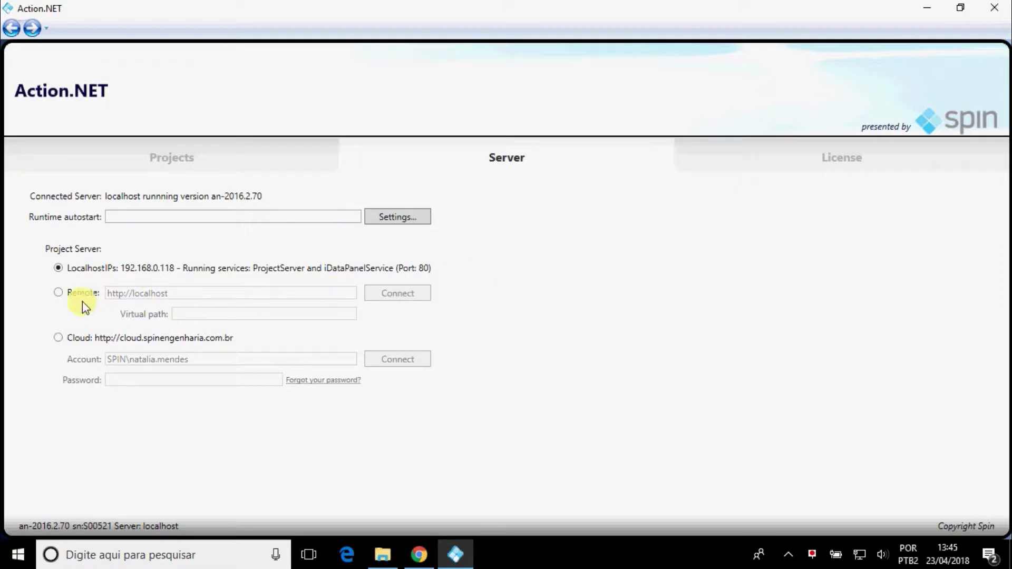
click(59, 293)
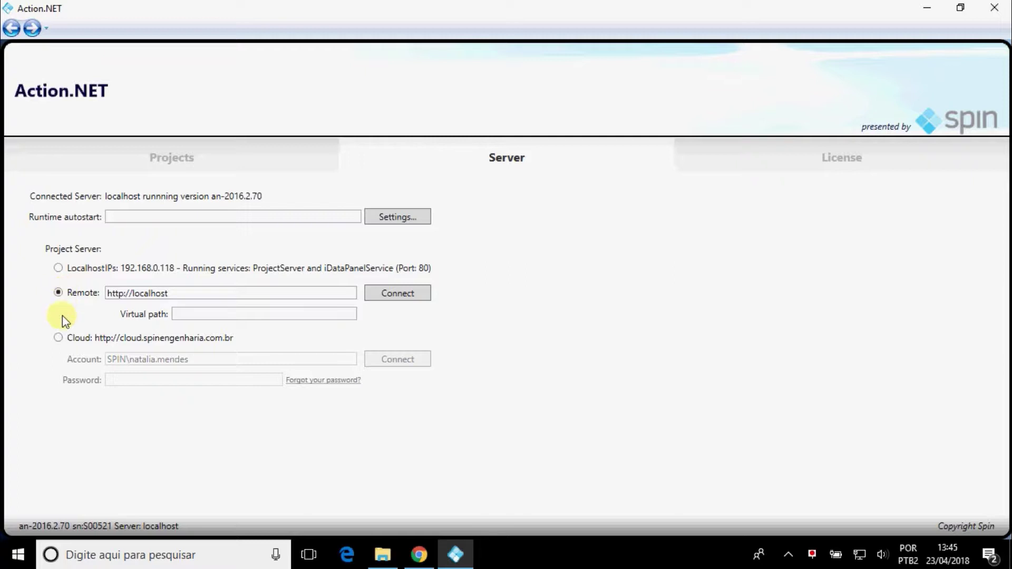
click(61, 337)
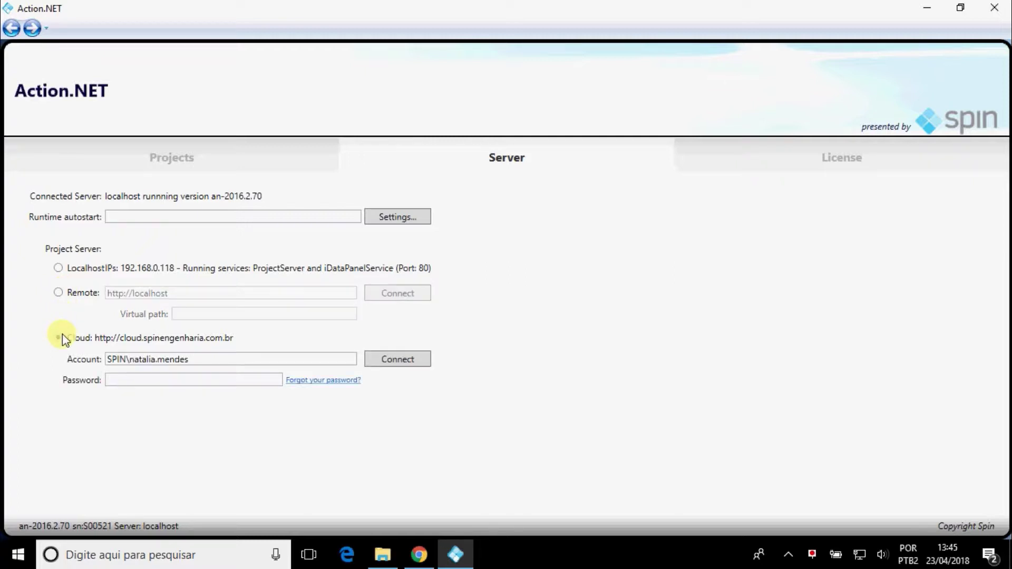
click(59, 269)
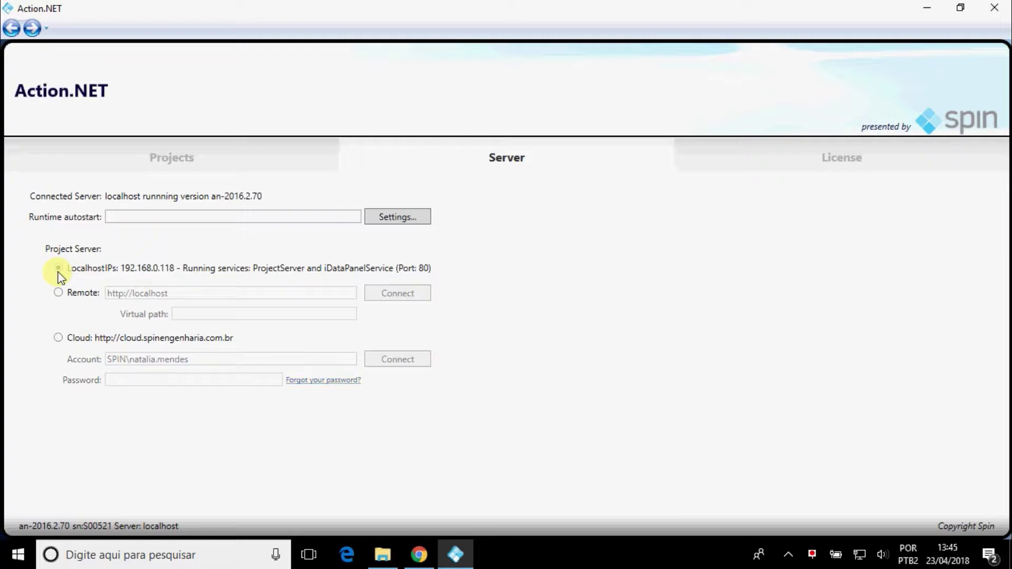
click(754, 170)
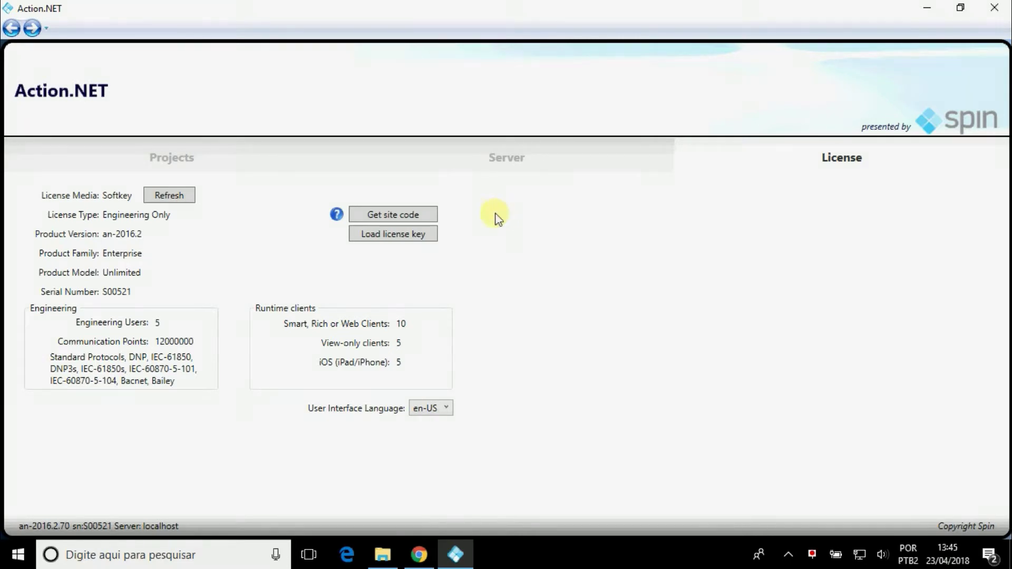
click(214, 165)
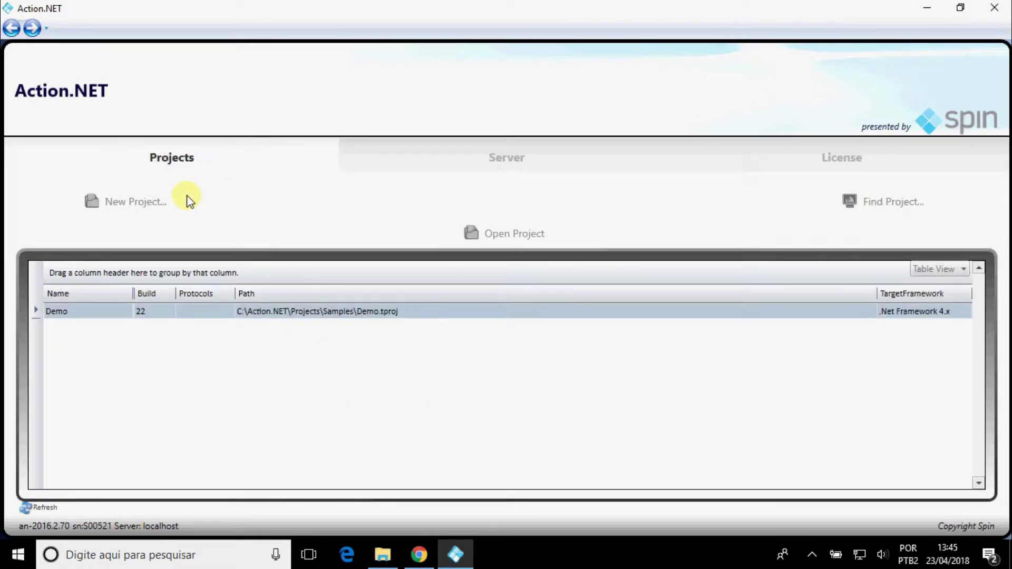
Create a new project named GuiaDeTreinamento
click(158, 210)
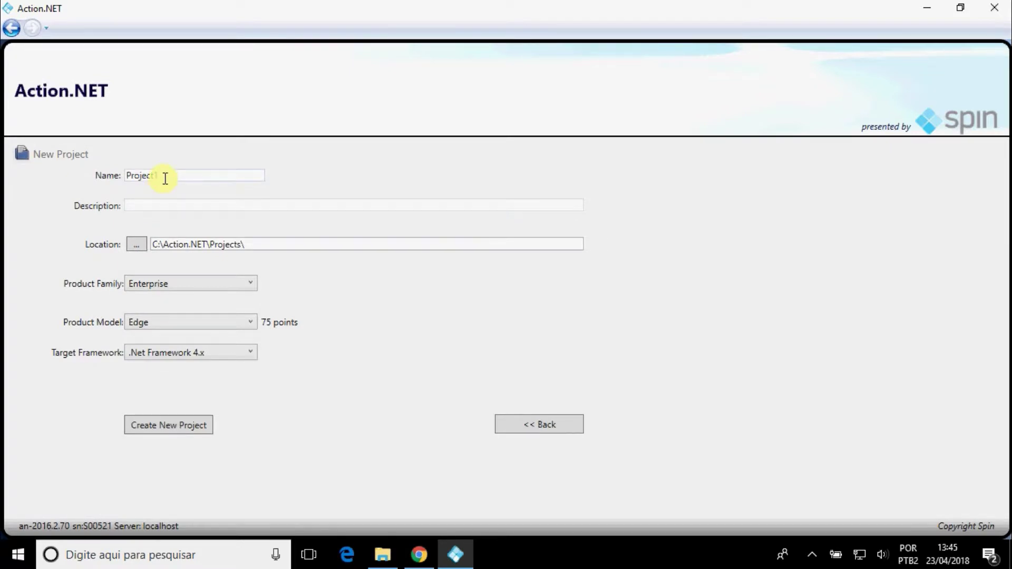
click(165, 178)
key(BackSpace)
key(BackSpace)
key(BackSpace)
key(BackSpace)
key(BackSpace)
key(BackSpace)
key(BackSpace)
key(BackSpace)
text(GuiaDeTreinamento)
click(202, 422)
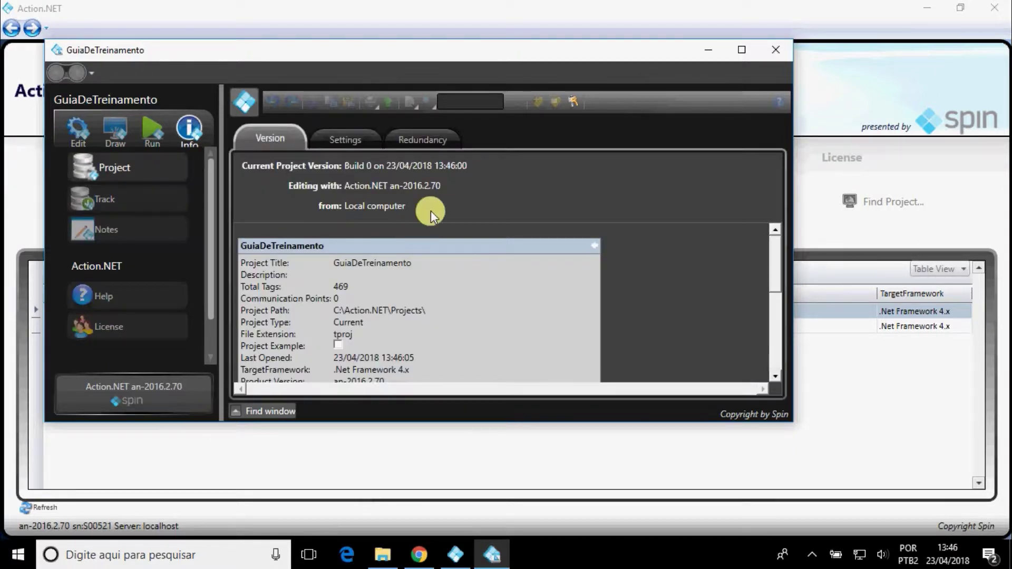
Maximize the GuiaDeTreinamento window and show the Edit area's Tags Objects list
double_click(438, 52)
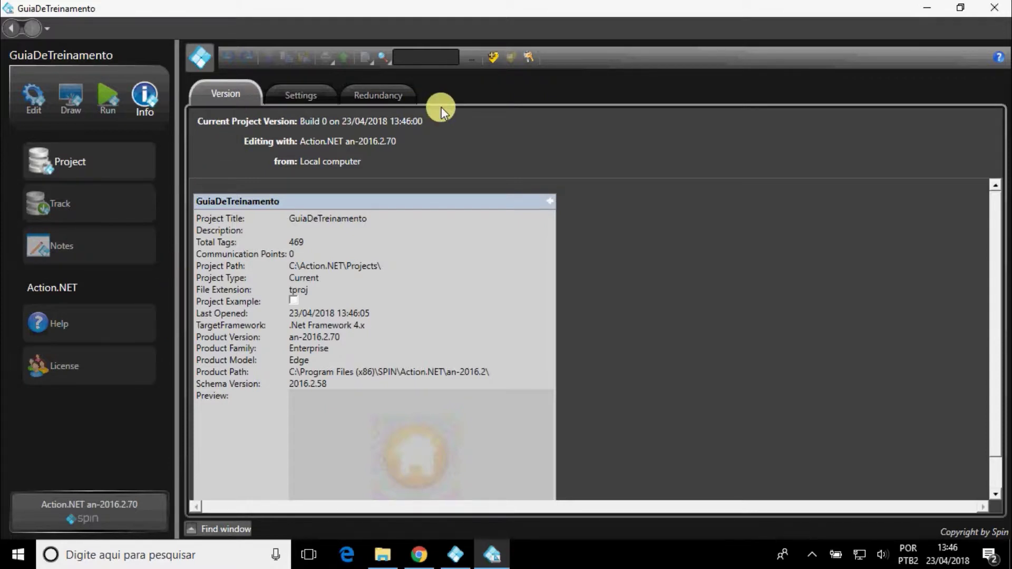
click(36, 100)
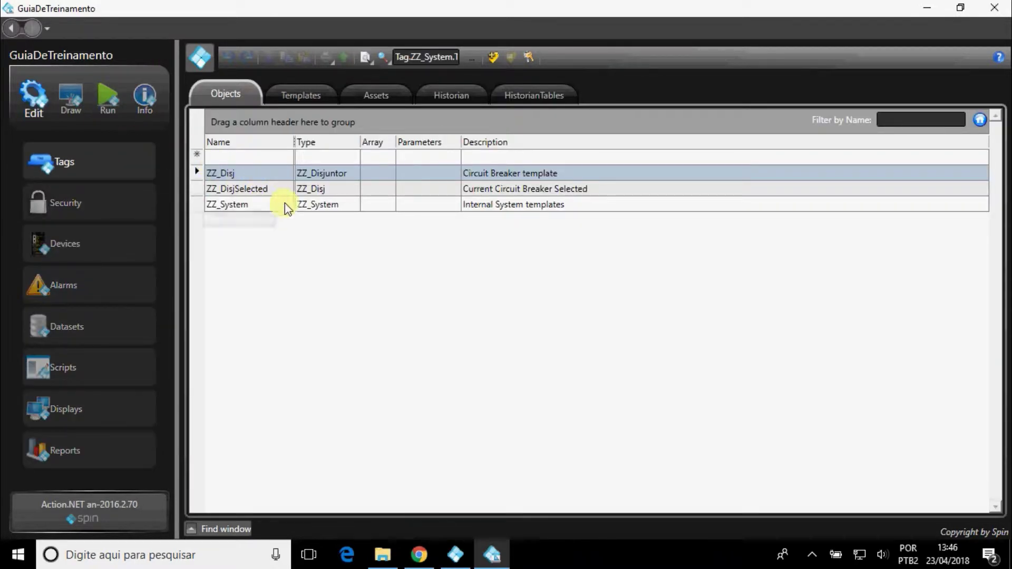
Start a new tag row and create the custom tag type Template1
click(252, 157)
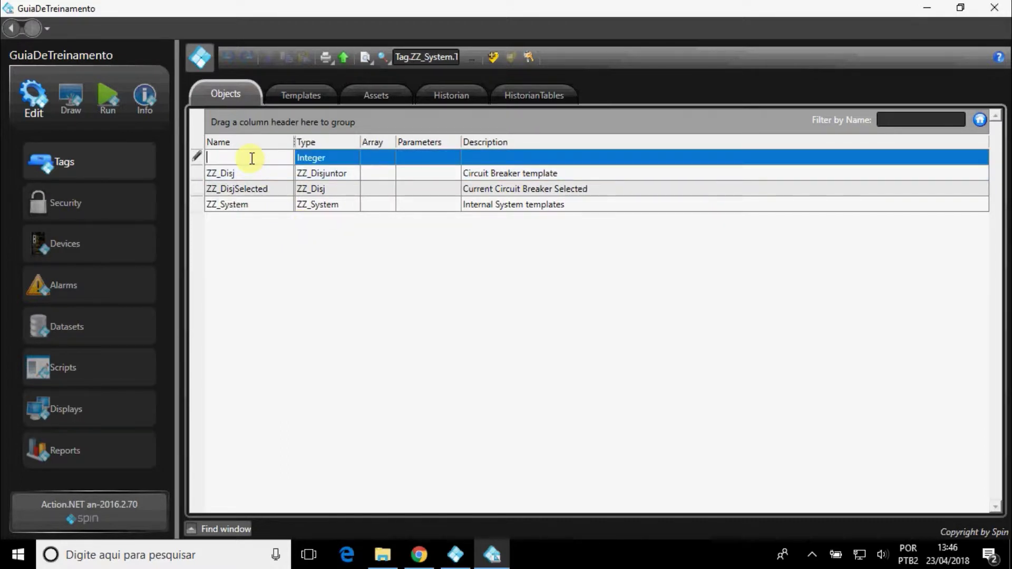
click(312, 158)
click(313, 160)
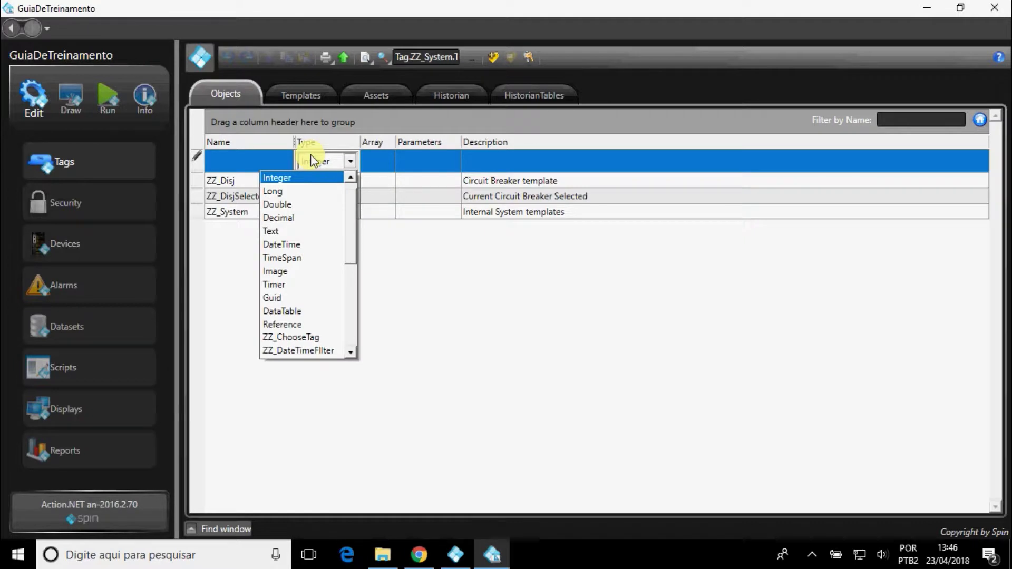
click(312, 86)
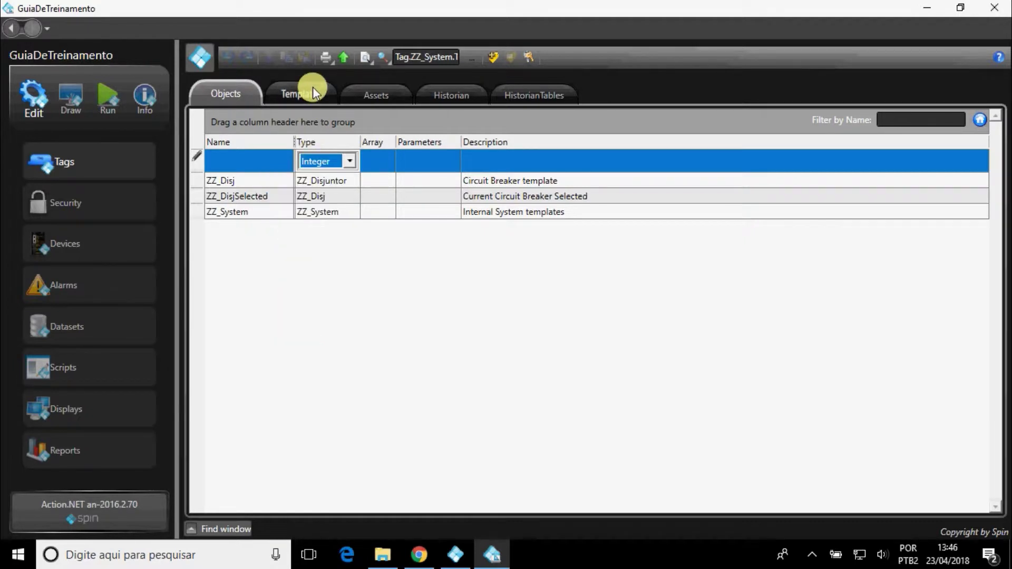
click(309, 91)
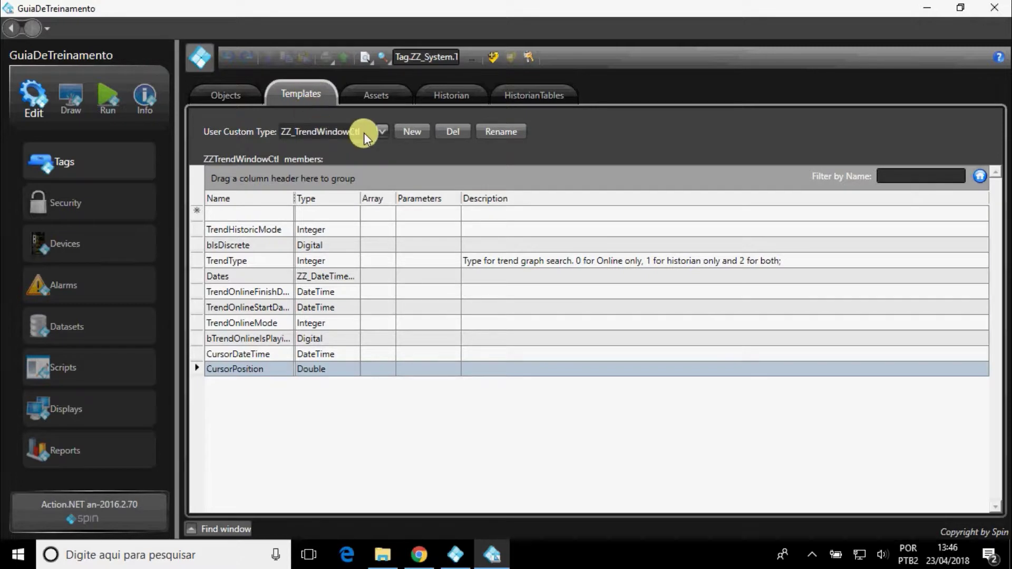
click(400, 133)
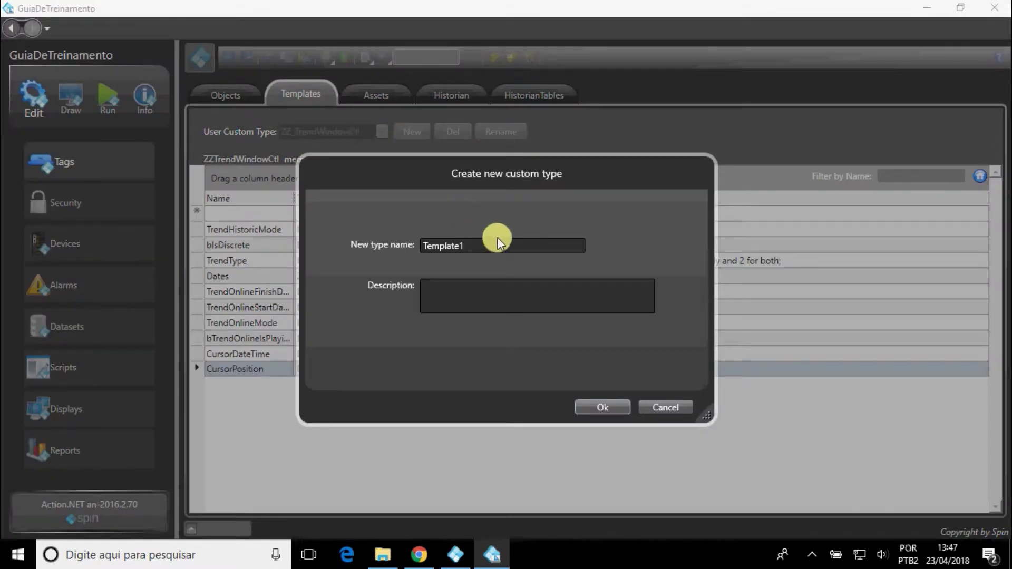
click(590, 406)
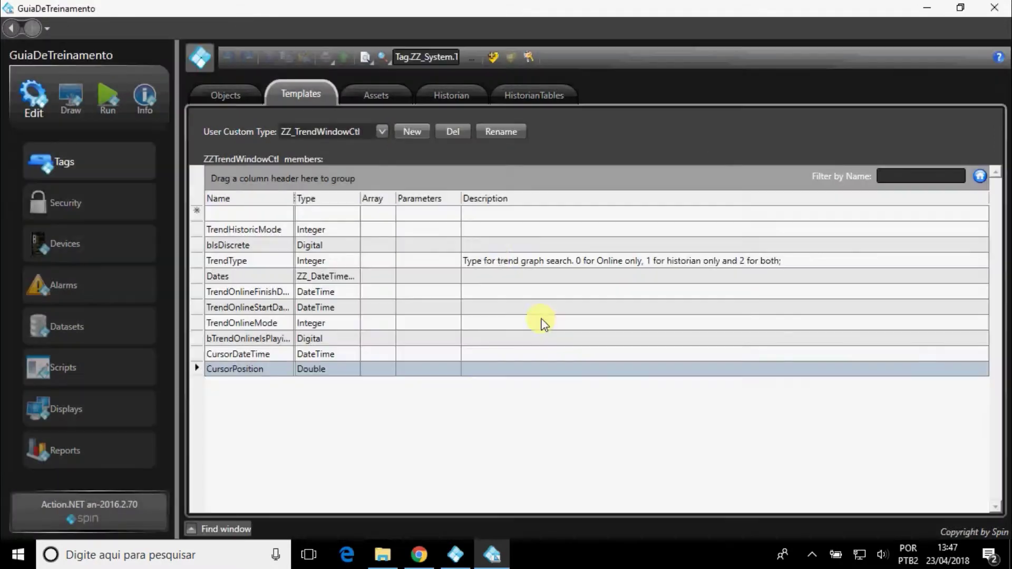
Check that Template1 now appears in the new tag's type list
click(232, 100)
click(350, 158)
click(350, 158)
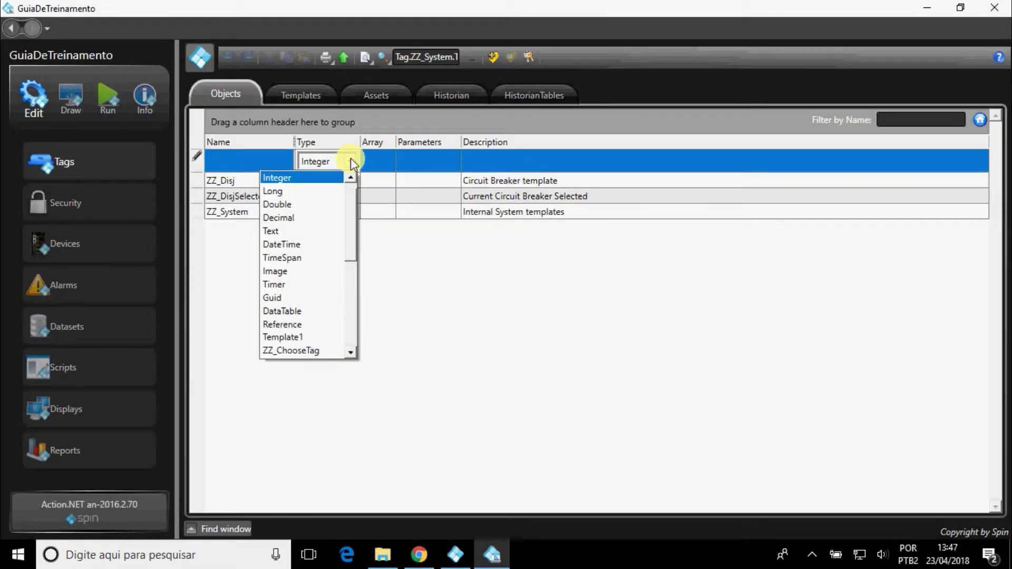
click(323, 336)
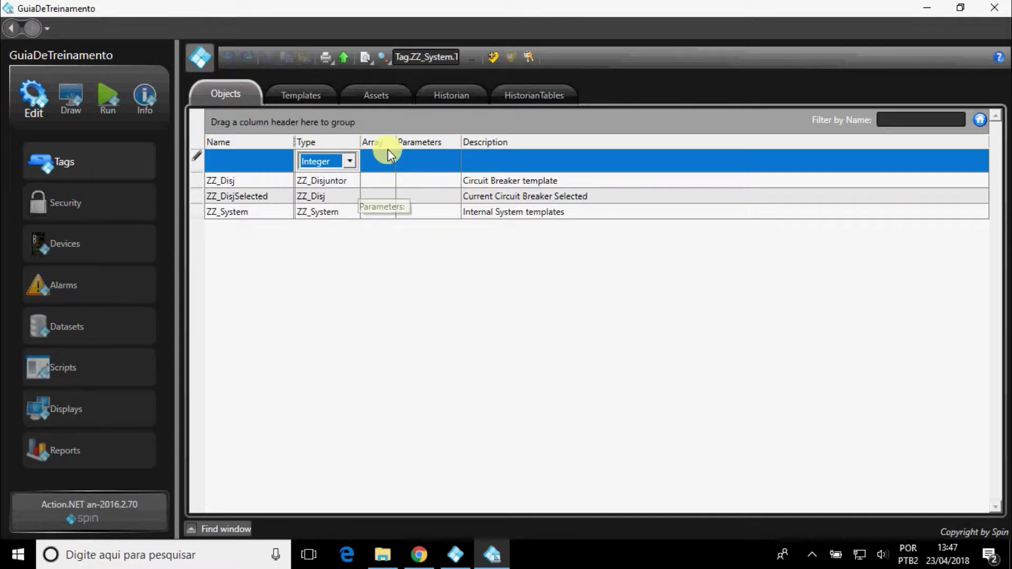
Expand the Elements and SysInternals branches of the Assets tree
click(372, 98)
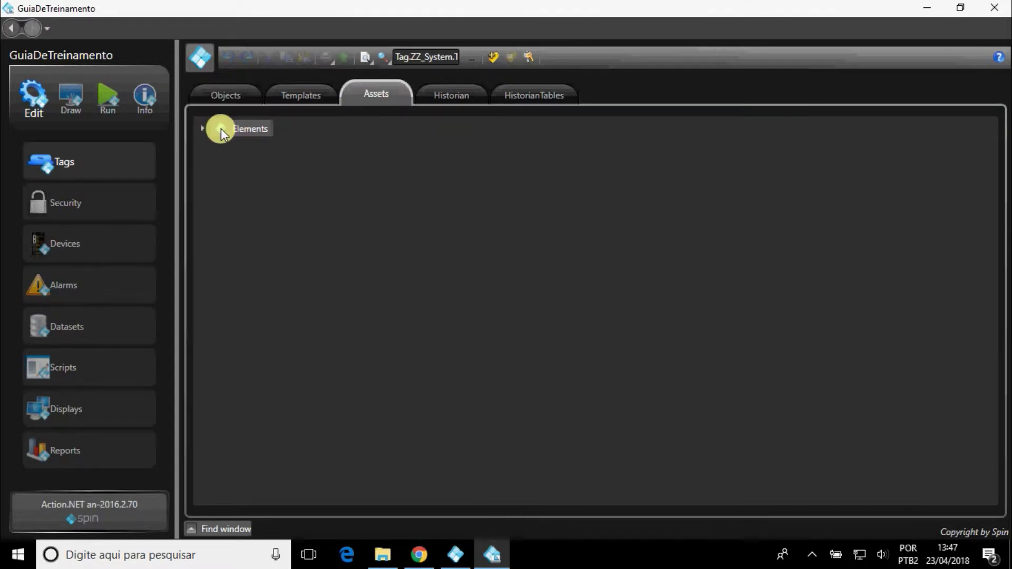
click(202, 128)
click(216, 148)
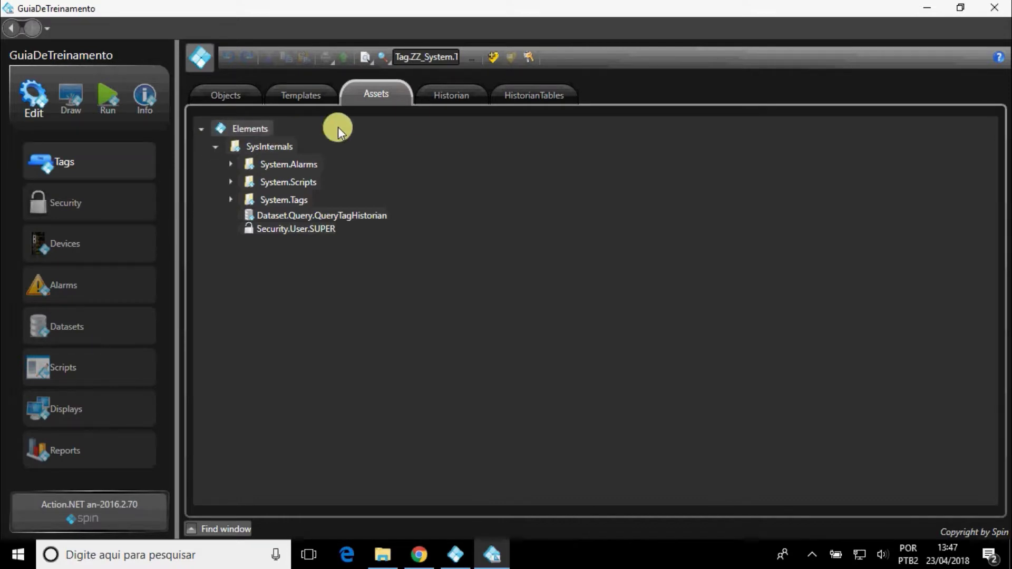
Review the Historian tag table choices and show the HistorianTables list with Table1
click(450, 100)
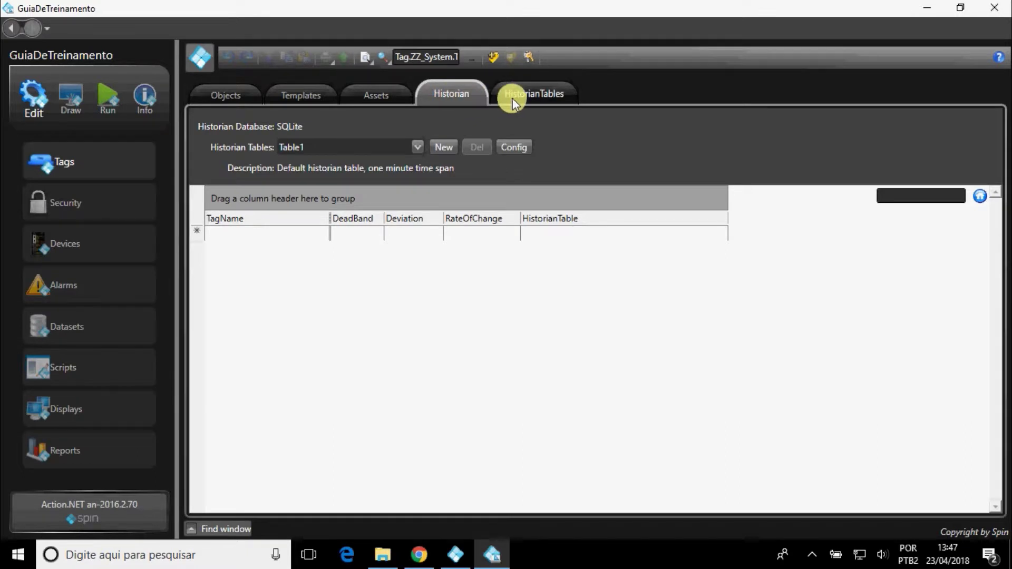
click(523, 239)
click(542, 236)
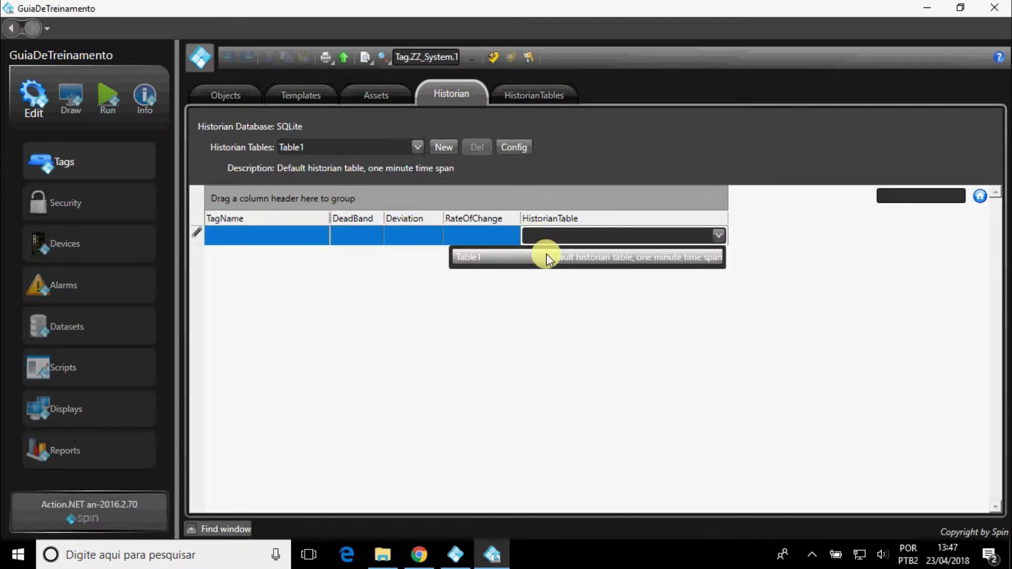
click(532, 87)
click(532, 88)
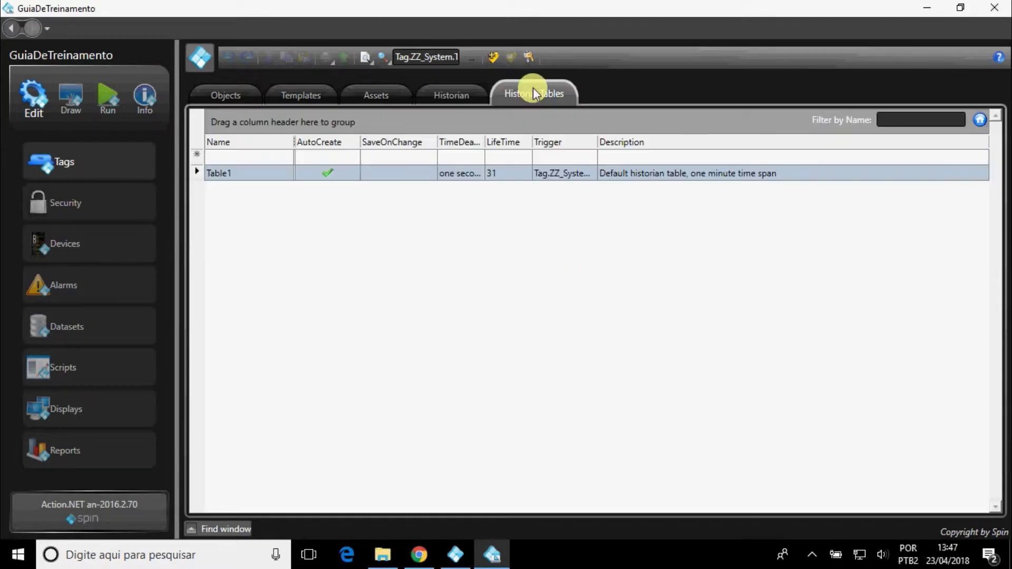
Look at Security users, then browse the Devices protocol list, keeping Modbus Master
click(119, 203)
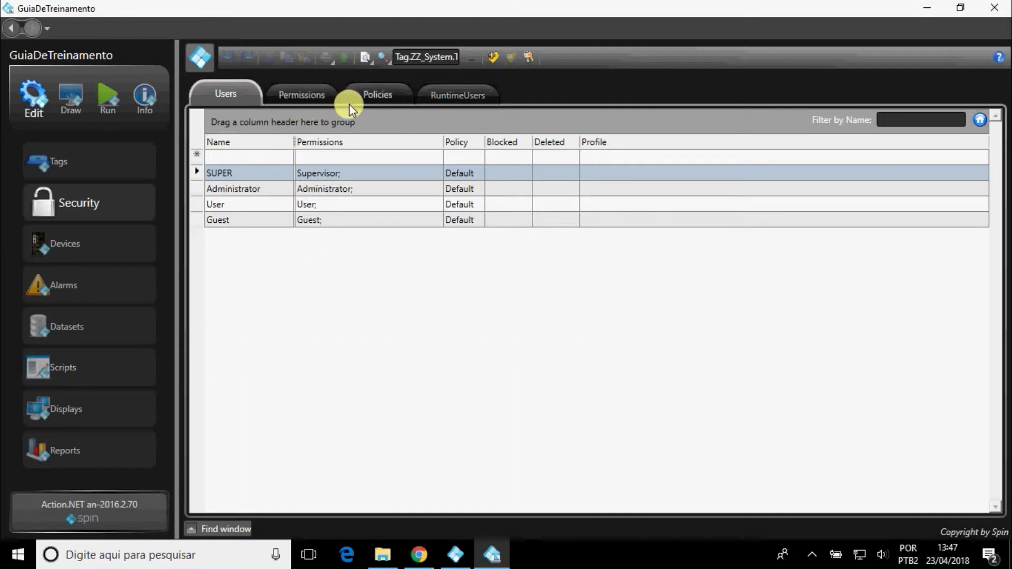
click(115, 242)
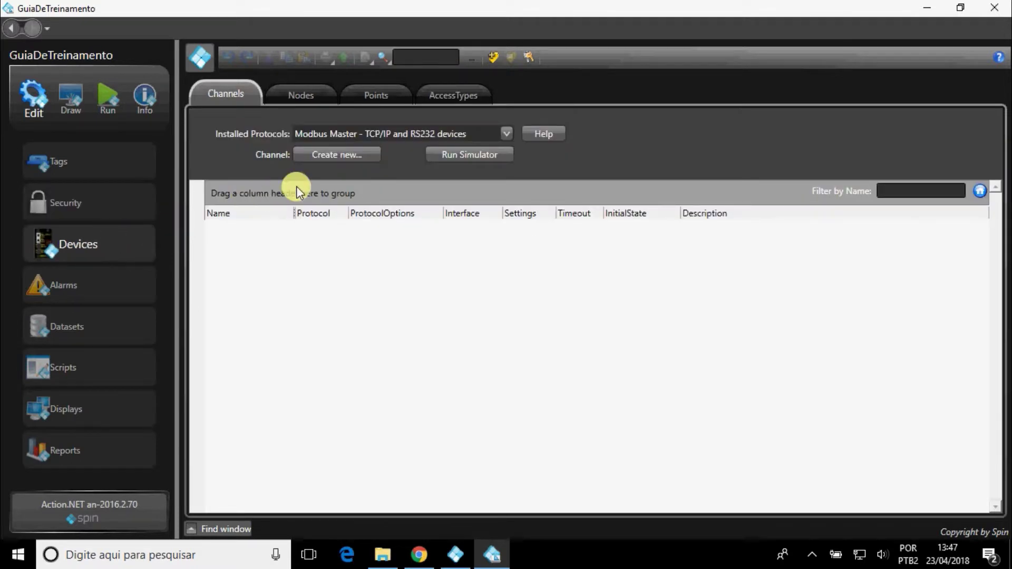
click(372, 131)
scroll(426, 227, down, 5)
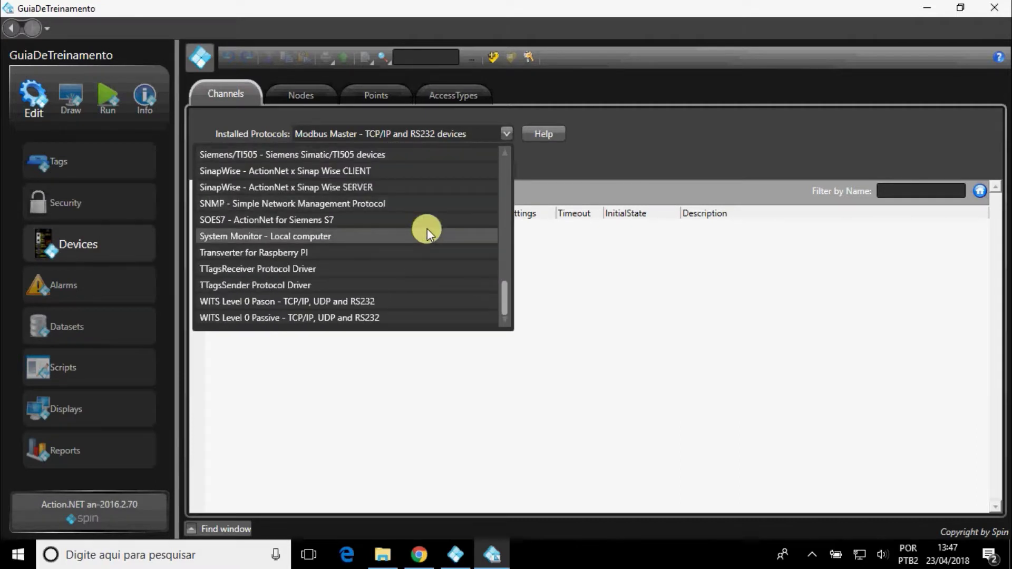
scroll(426, 229, up, 5)
scroll(426, 229, up, 15)
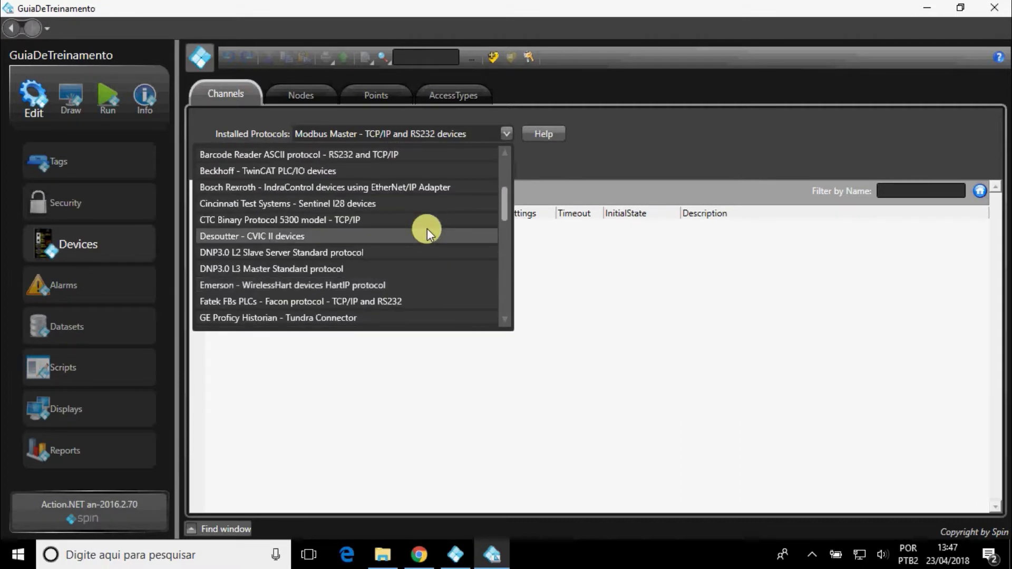
click(553, 159)
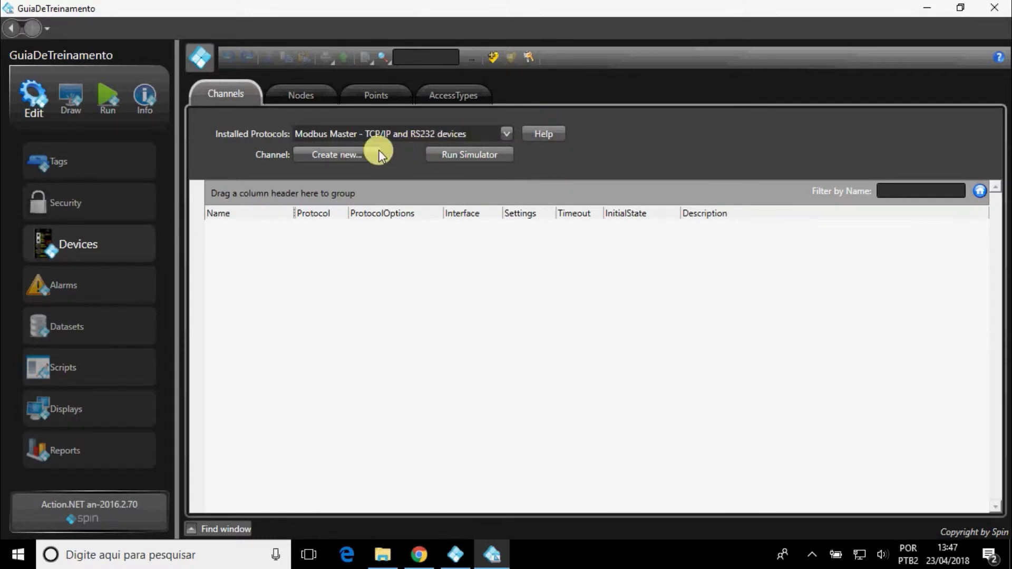
Review the Devices Nodes, Points and AccessTypes grids
click(303, 100)
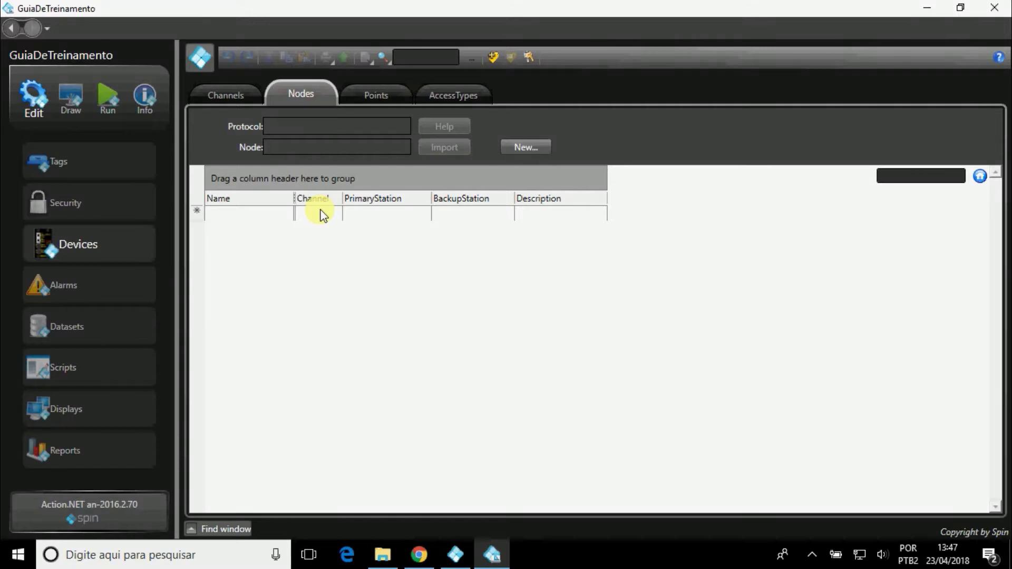
click(359, 100)
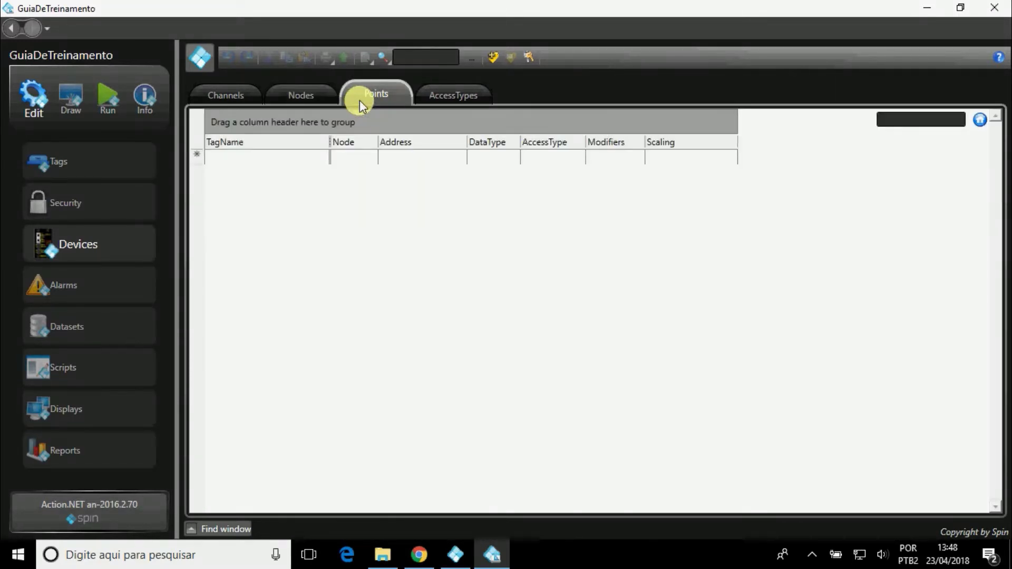
click(449, 99)
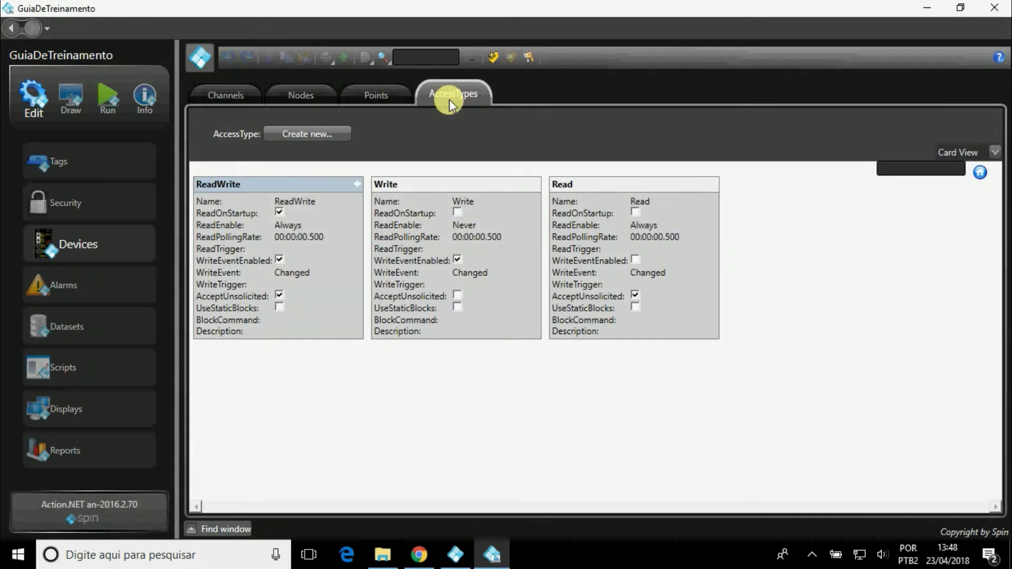
Browse Alarms Areas and Items, checking Condition and Group lists without adding, then show Datasets
click(103, 288)
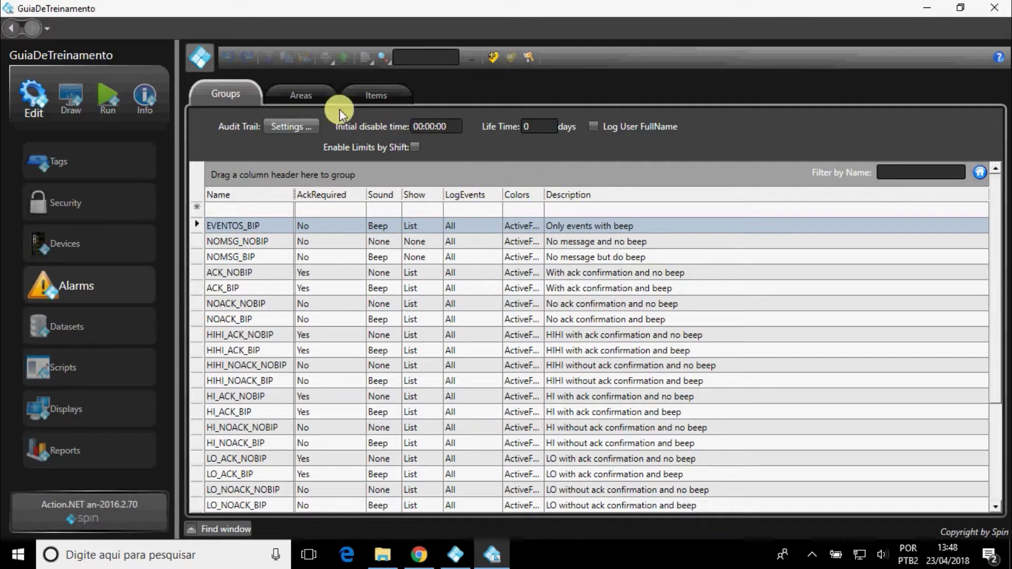
click(323, 100)
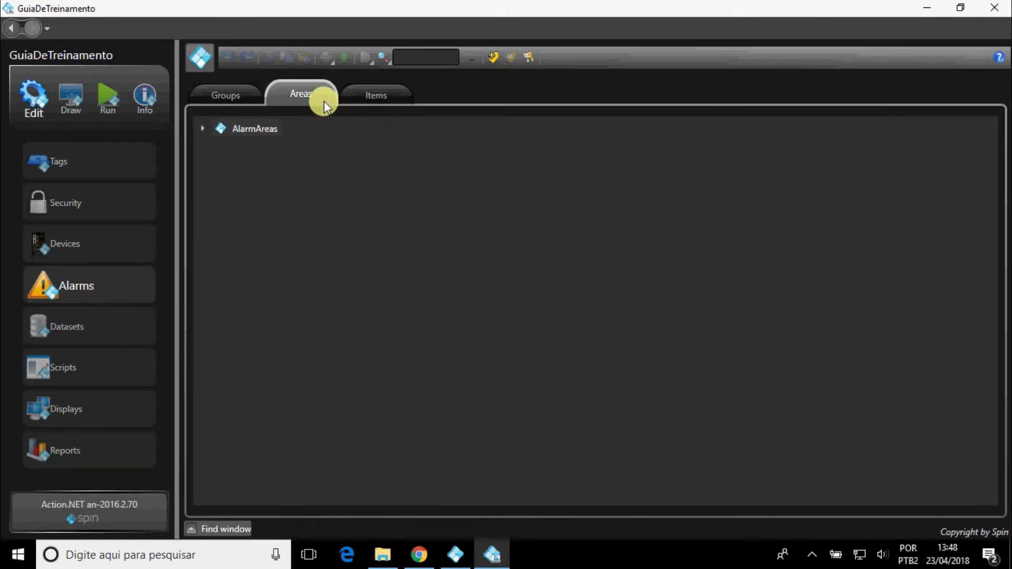
click(366, 99)
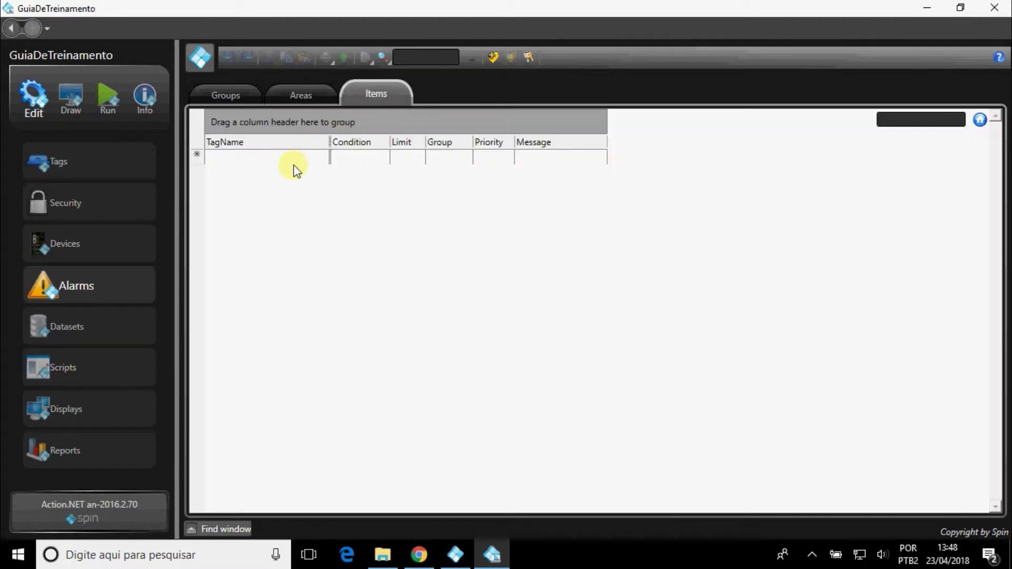
click(366, 165)
click(371, 165)
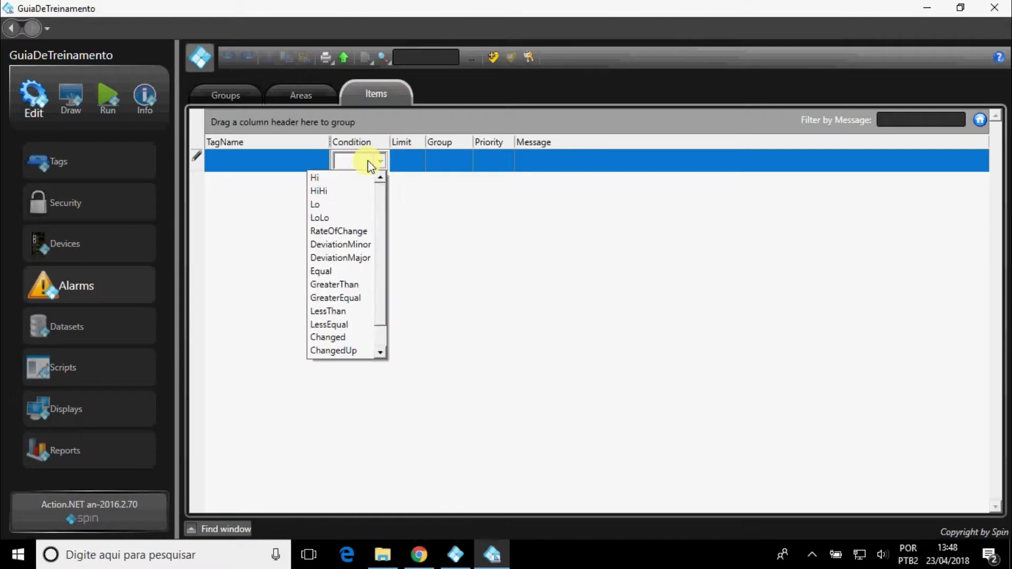
click(446, 166)
click(447, 168)
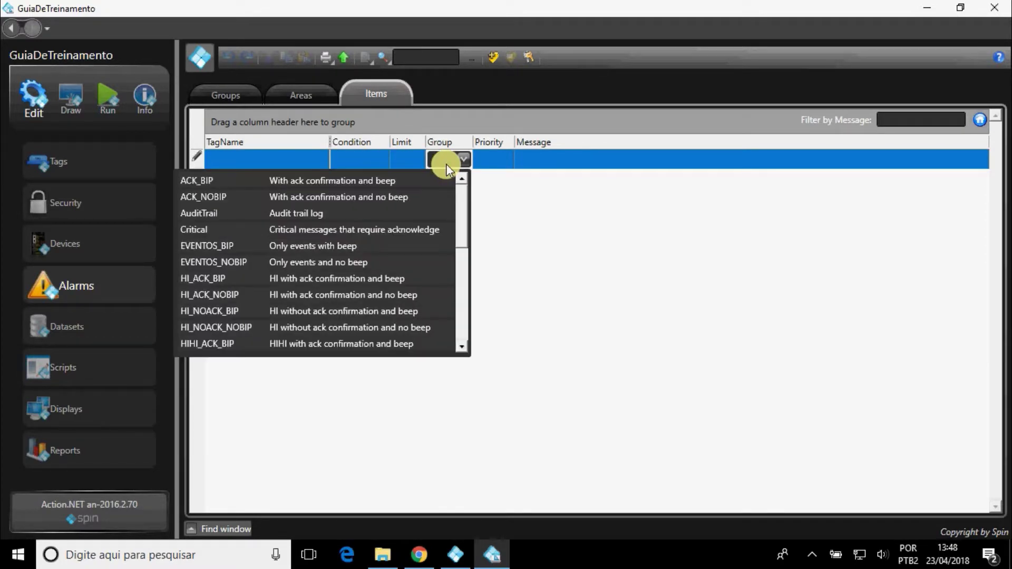
click(503, 163)
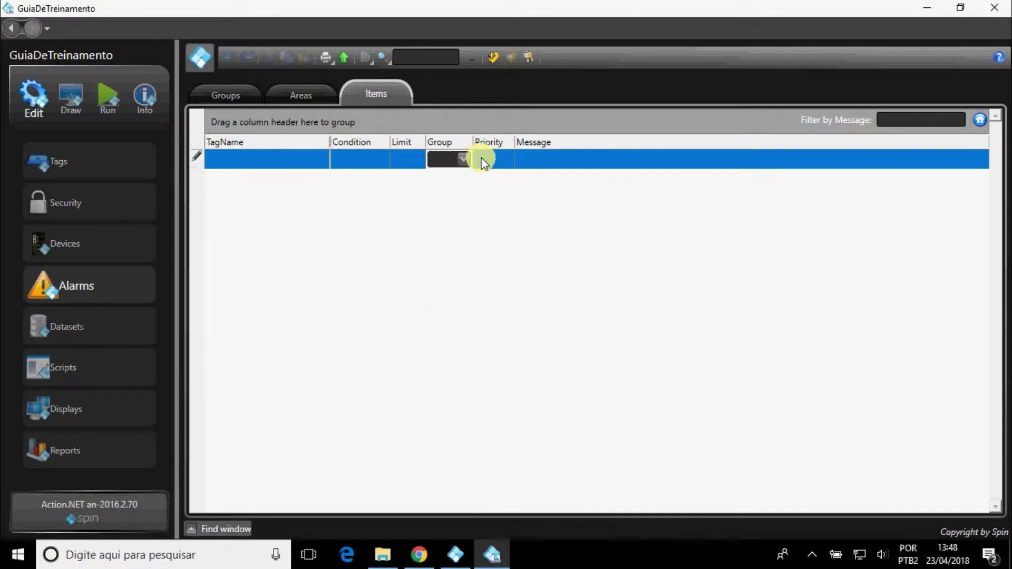
click(108, 331)
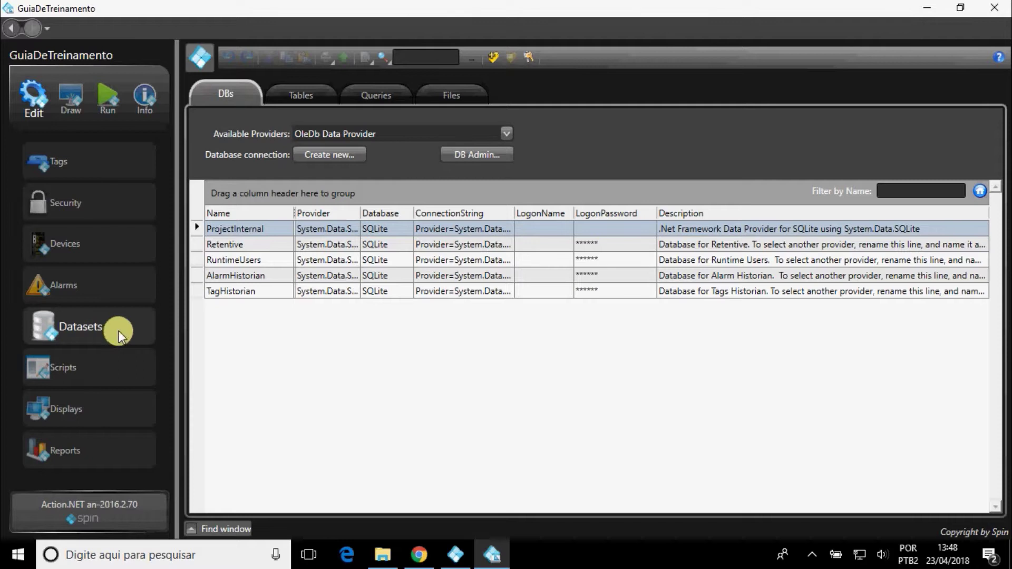
Select SqlClient Data Provider, view the dataset Tables, Queries and Files tabs, then open Scripts
click(381, 138)
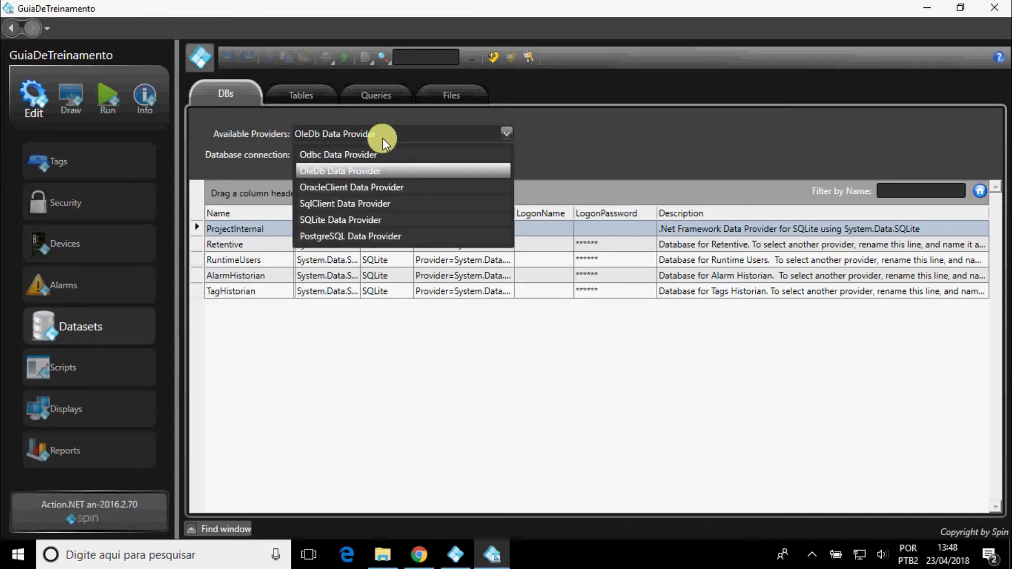
click(381, 200)
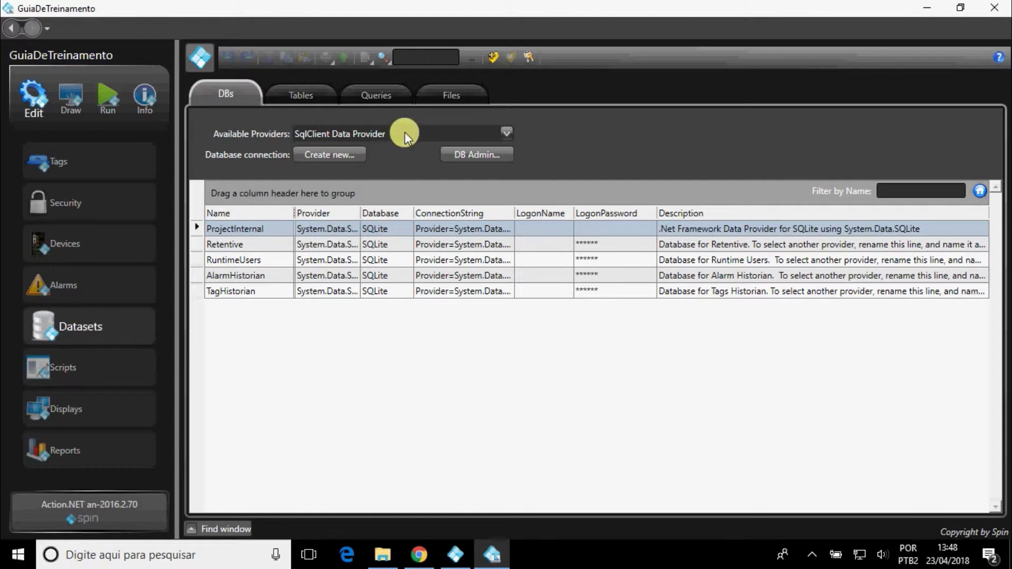
click(312, 97)
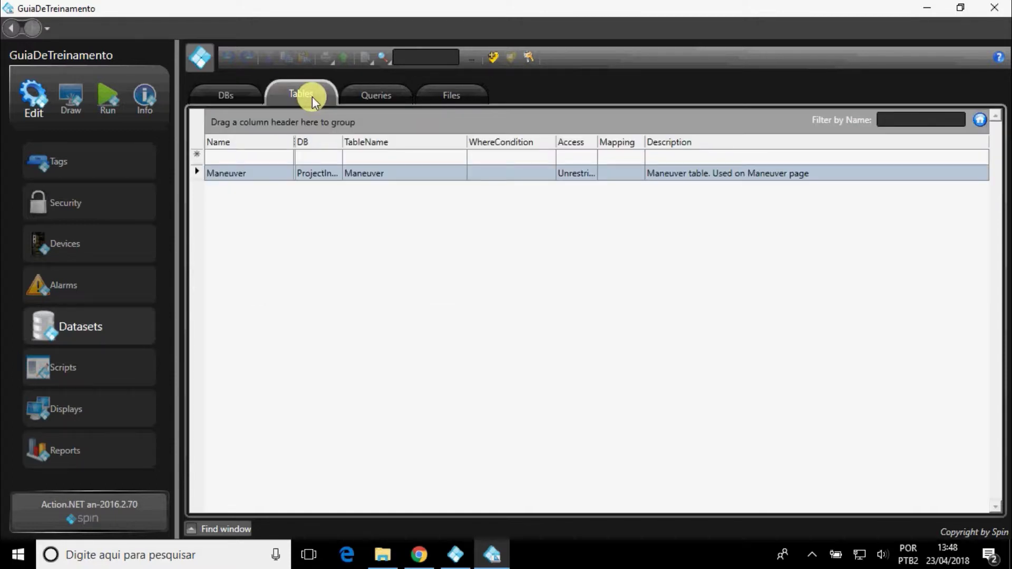
click(369, 96)
click(443, 97)
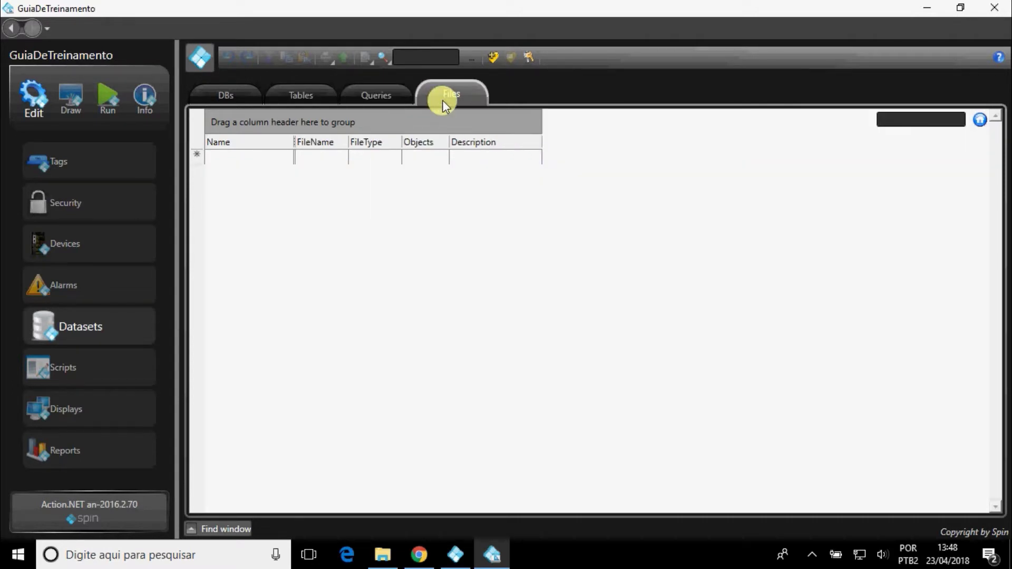
click(85, 373)
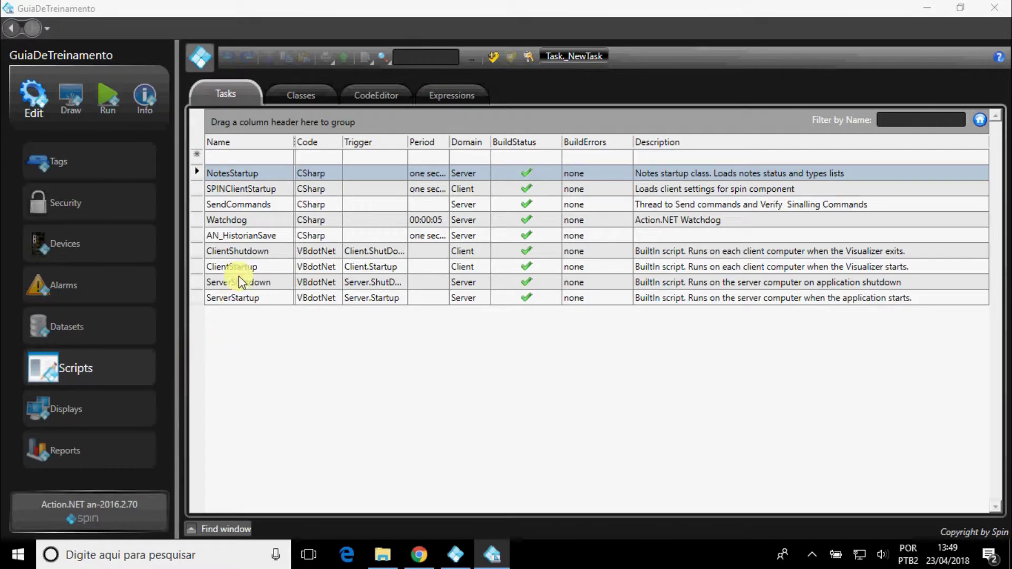
View script Classes, build in the CodeEditor with CSharp kept, then show the empty Expressions list
click(321, 99)
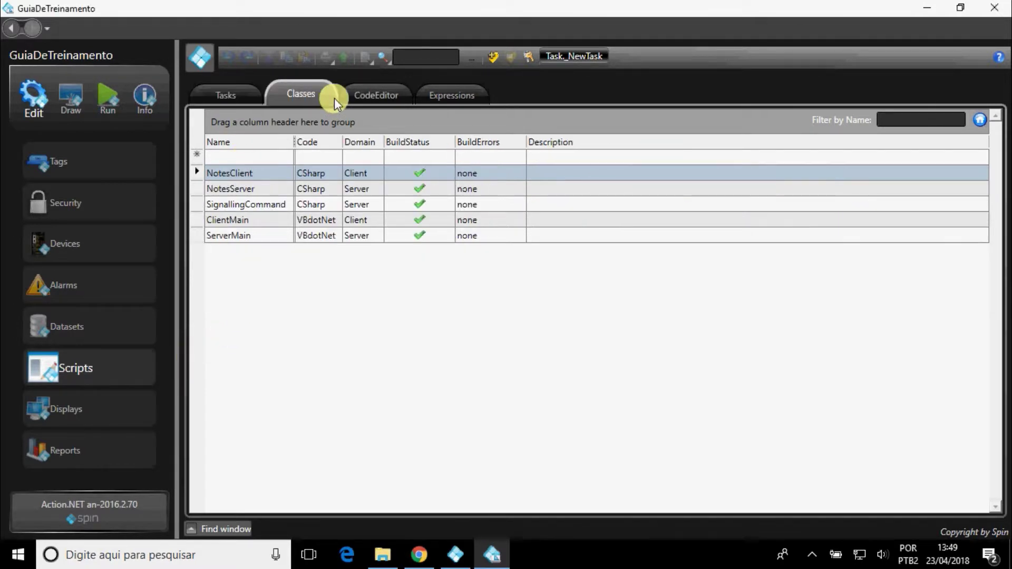
click(387, 100)
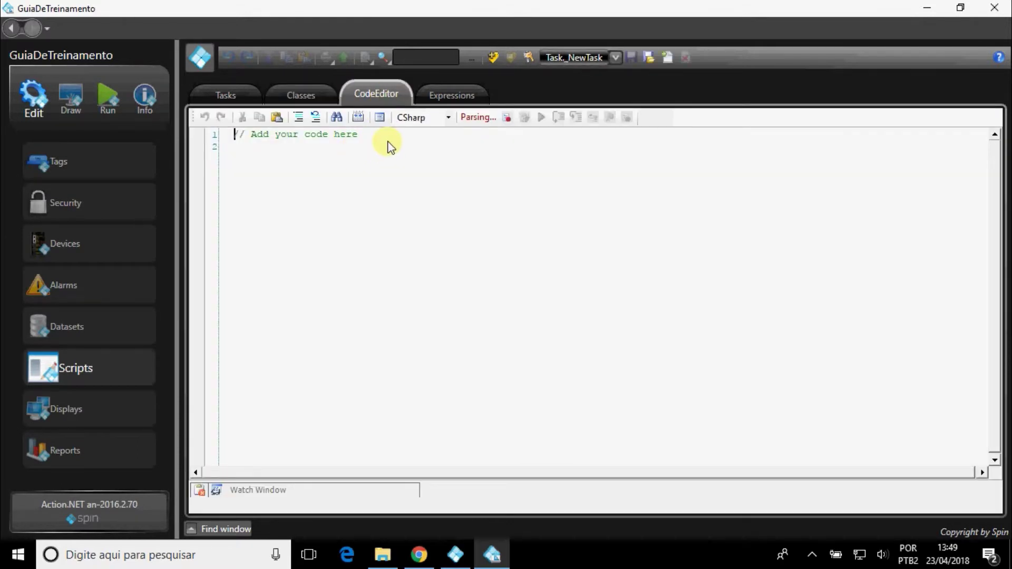
click(444, 123)
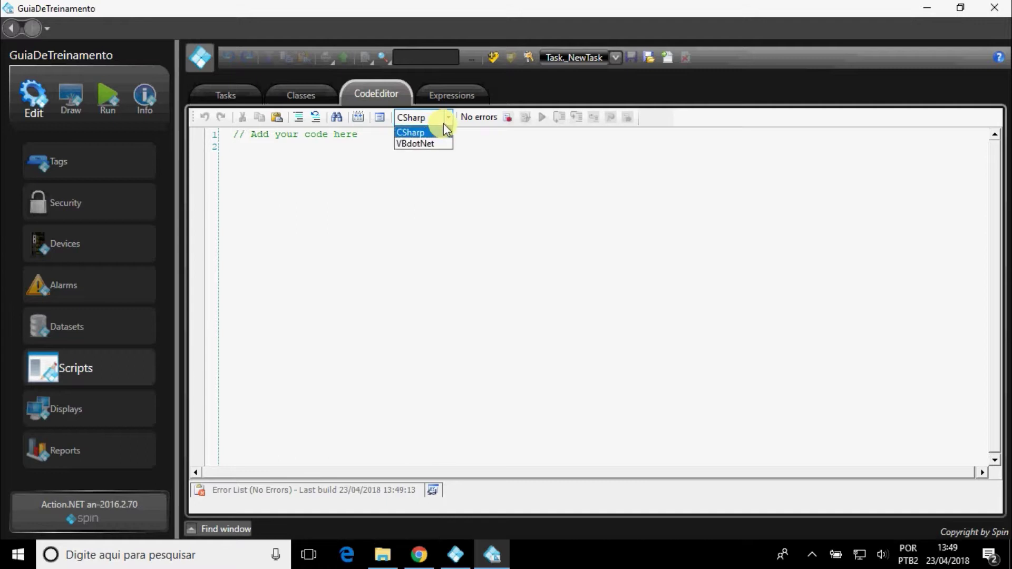
click(481, 158)
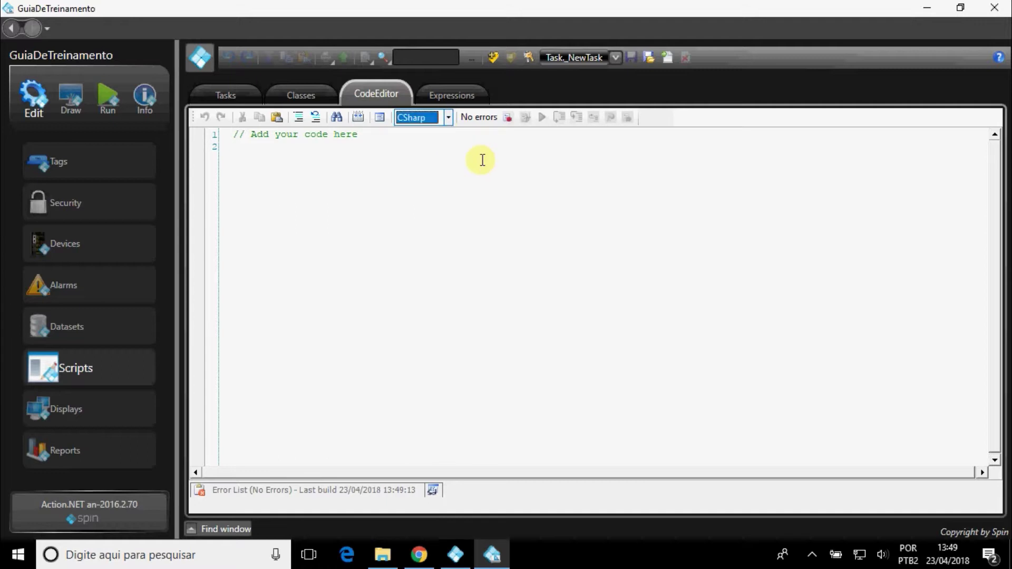
click(358, 123)
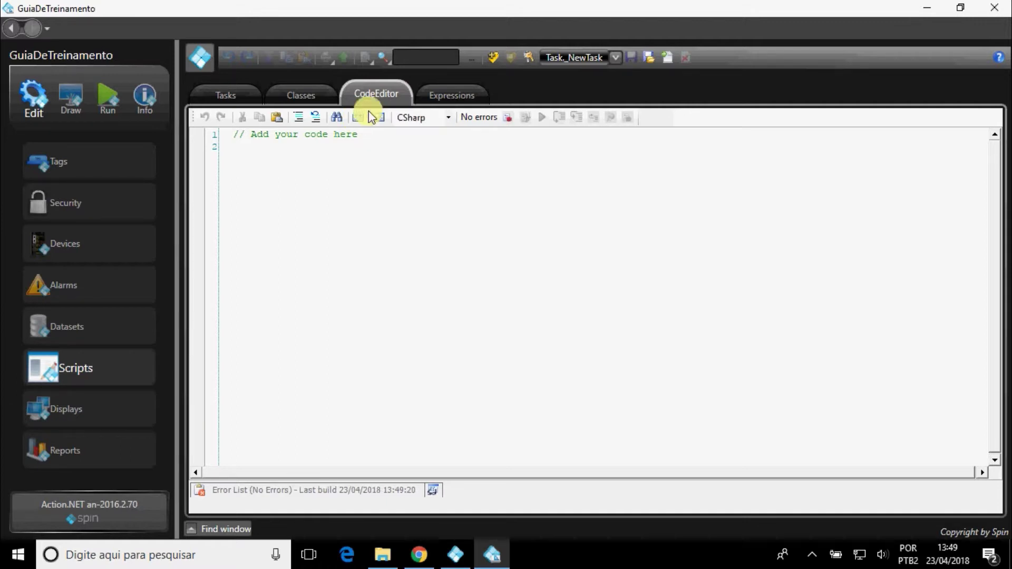
click(452, 95)
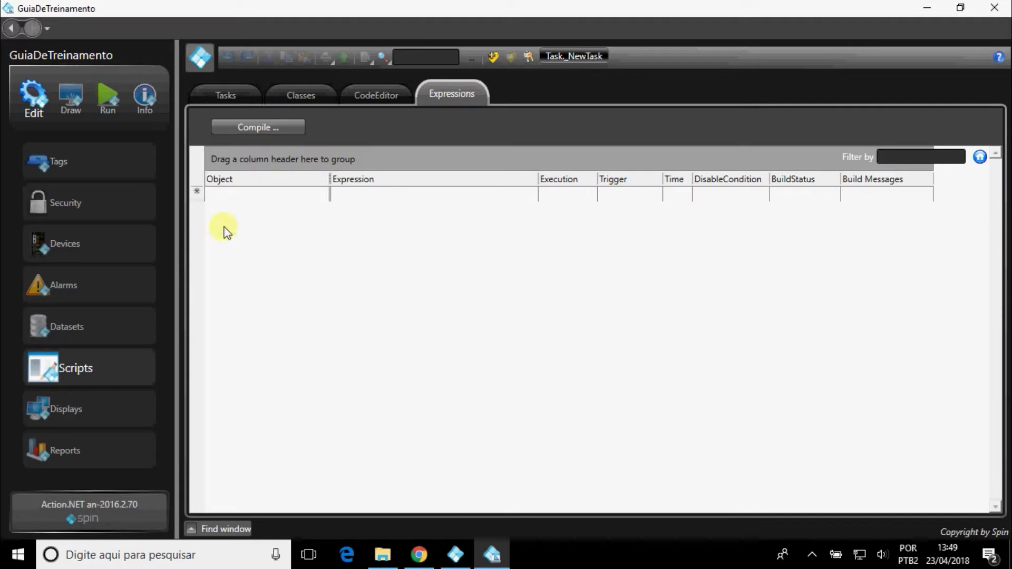
Browse the Displays pages and Layouts, then scroll the Resources images like iMonitor and iWarning
click(81, 417)
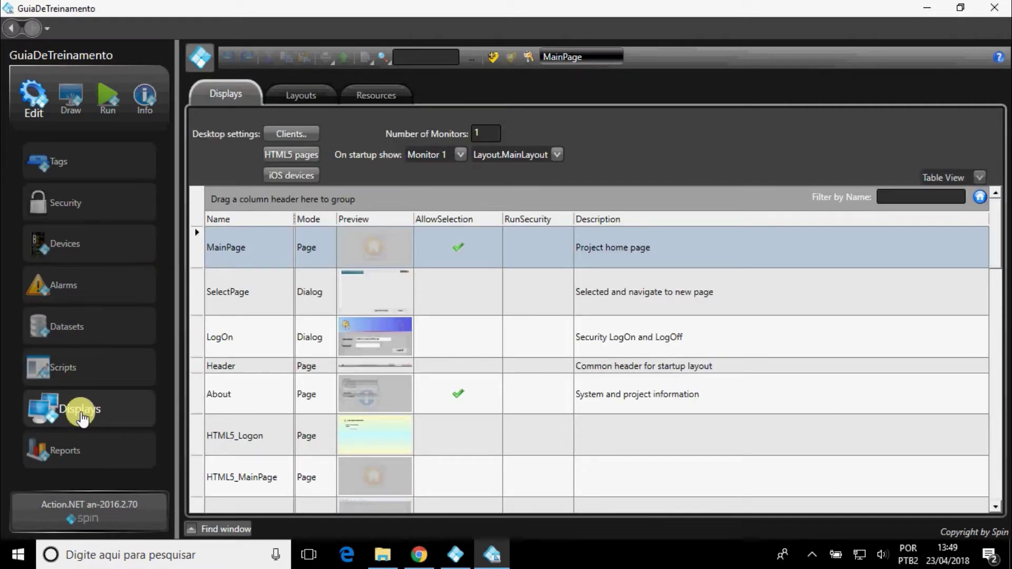
scroll(367, 300, down, 1)
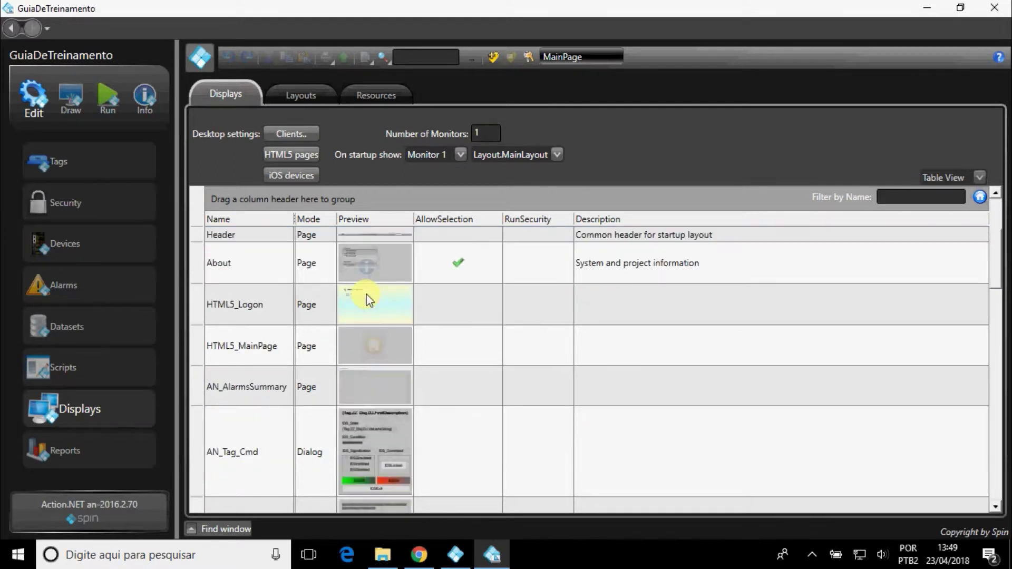
scroll(368, 300, down, 2)
scroll(368, 299, up, 5)
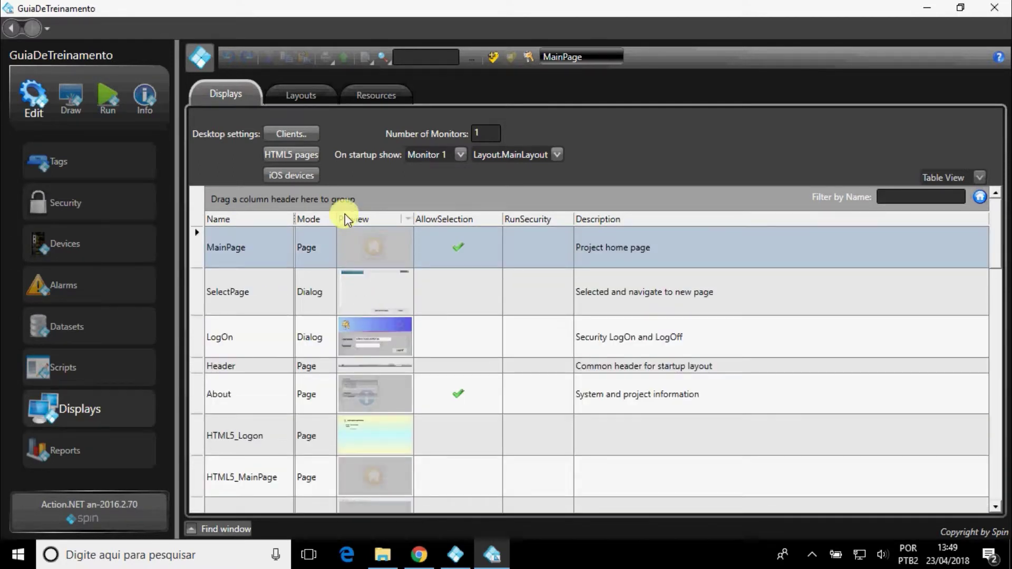
click(311, 103)
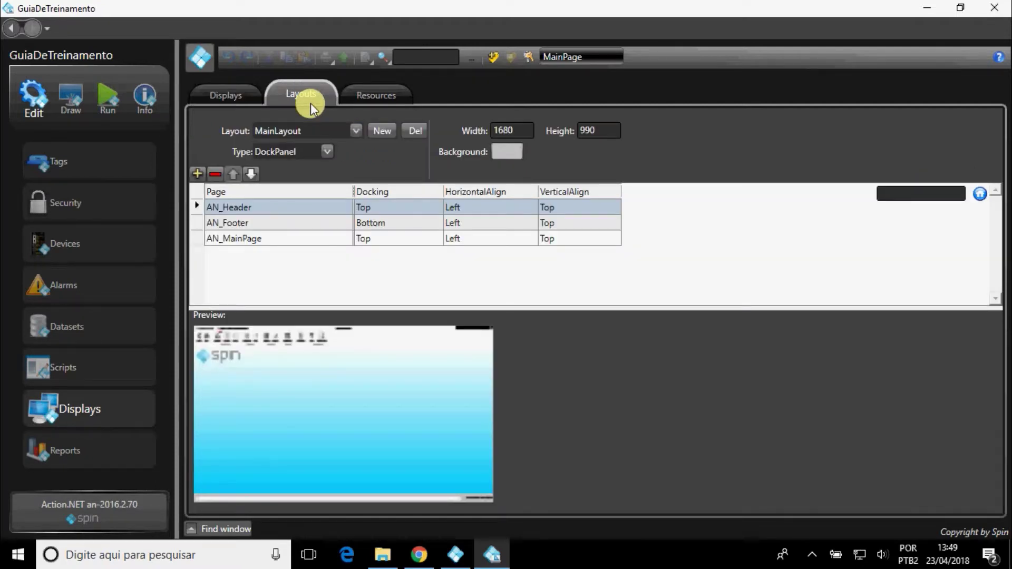
click(372, 100)
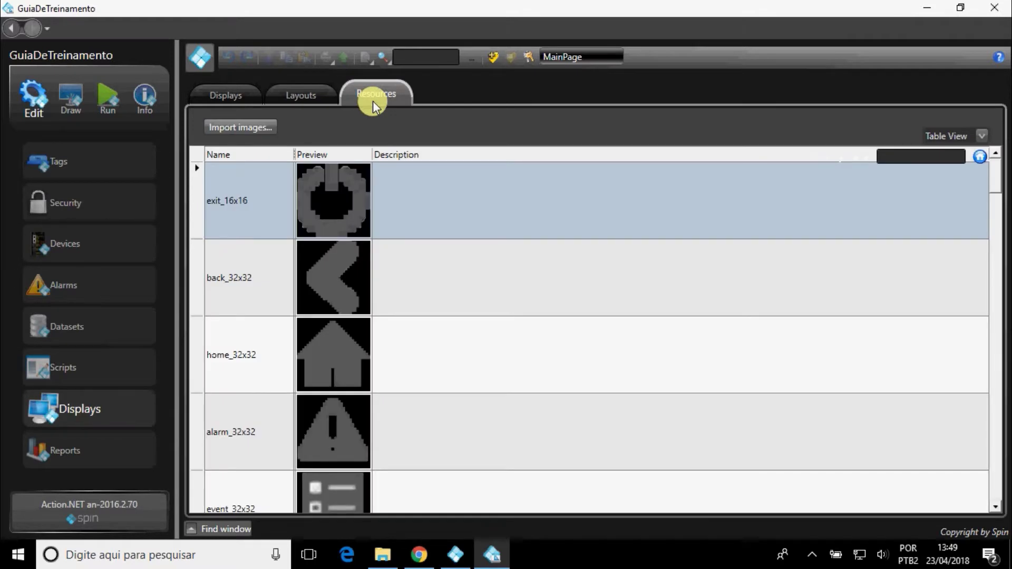
scroll(432, 243, down, 5)
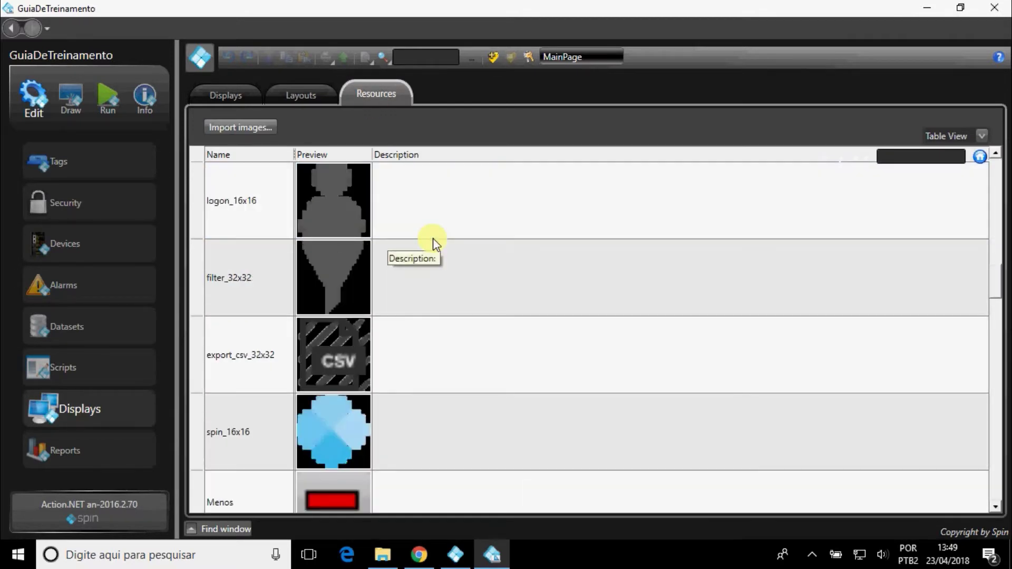
scroll(432, 242, down, 5)
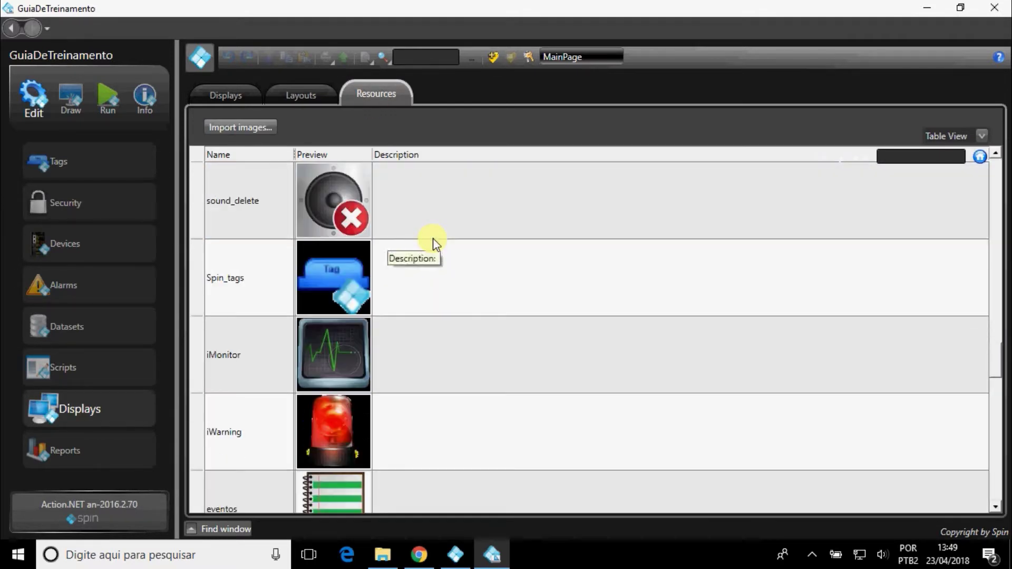
click(99, 456)
click(250, 158)
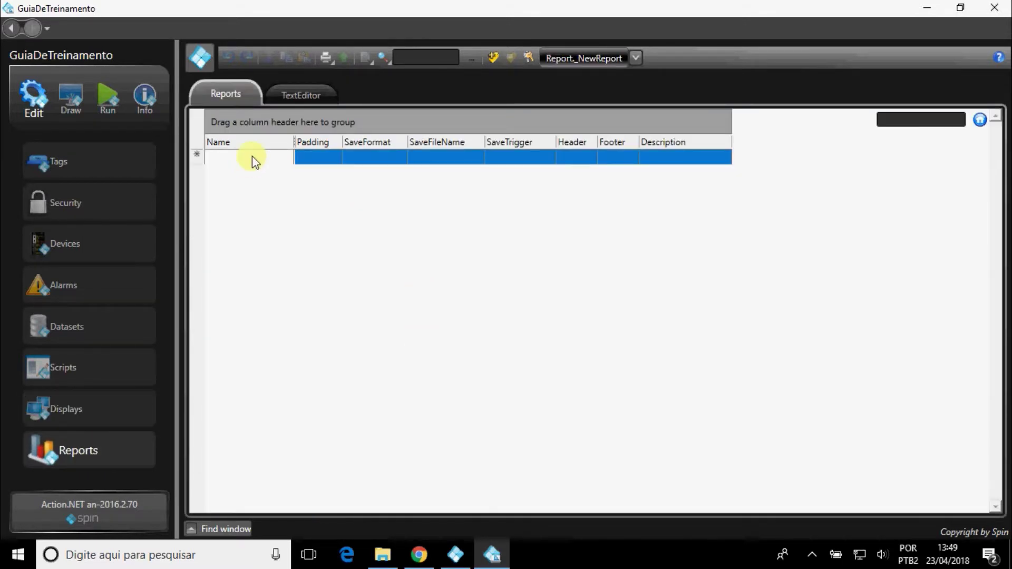
click(303, 97)
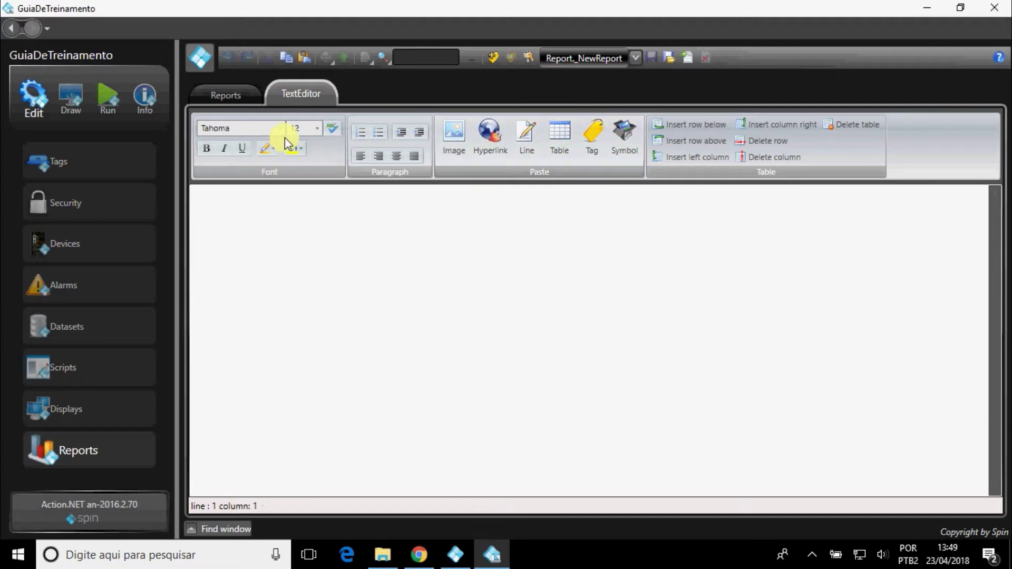
click(76, 110)
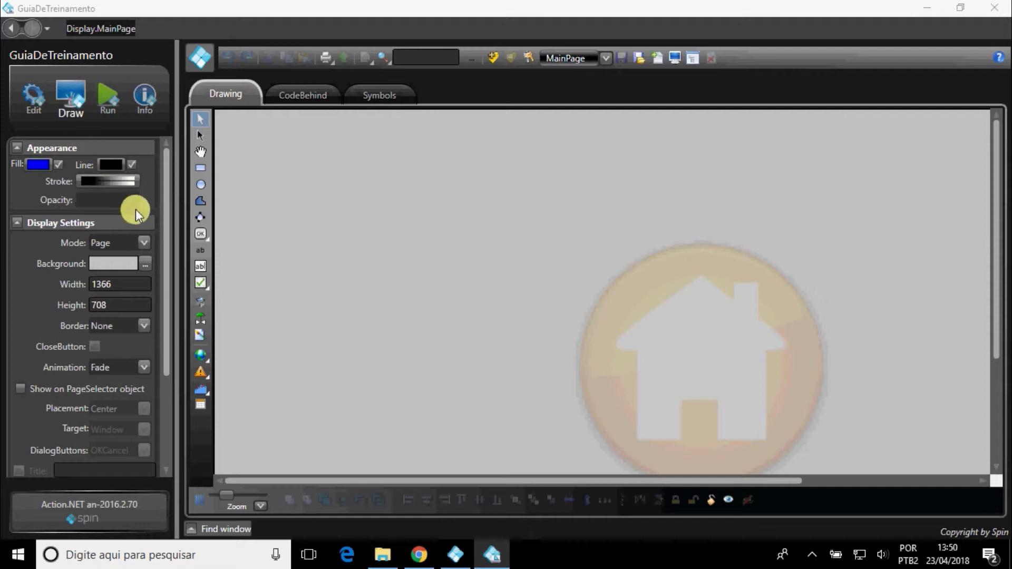
Scroll Display Settings and browse the display list, keeping the 1366 × 708 MainPage selected
scroll(153, 312, down, 5)
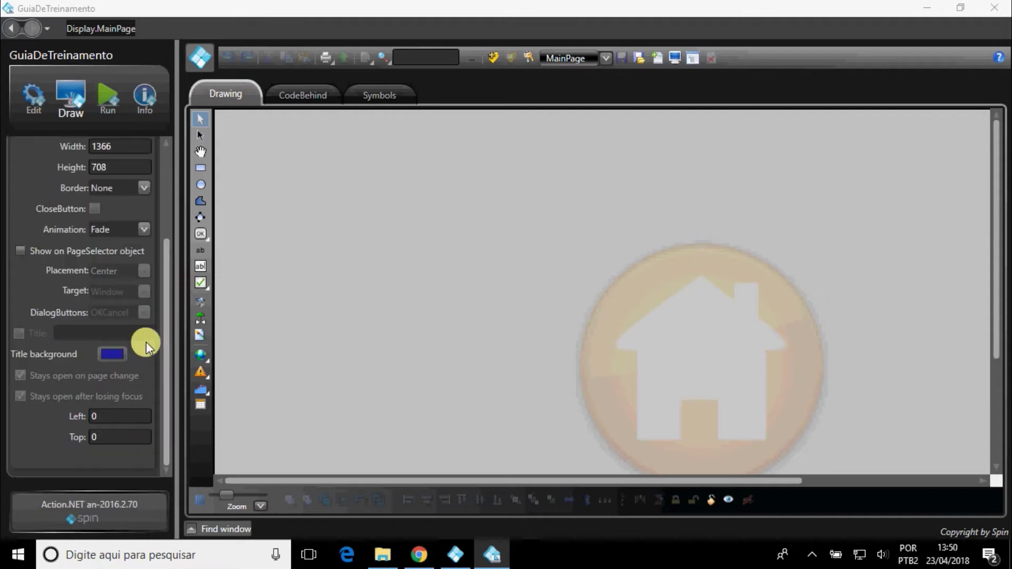
scroll(146, 343, up, 2)
scroll(147, 342, up, 2)
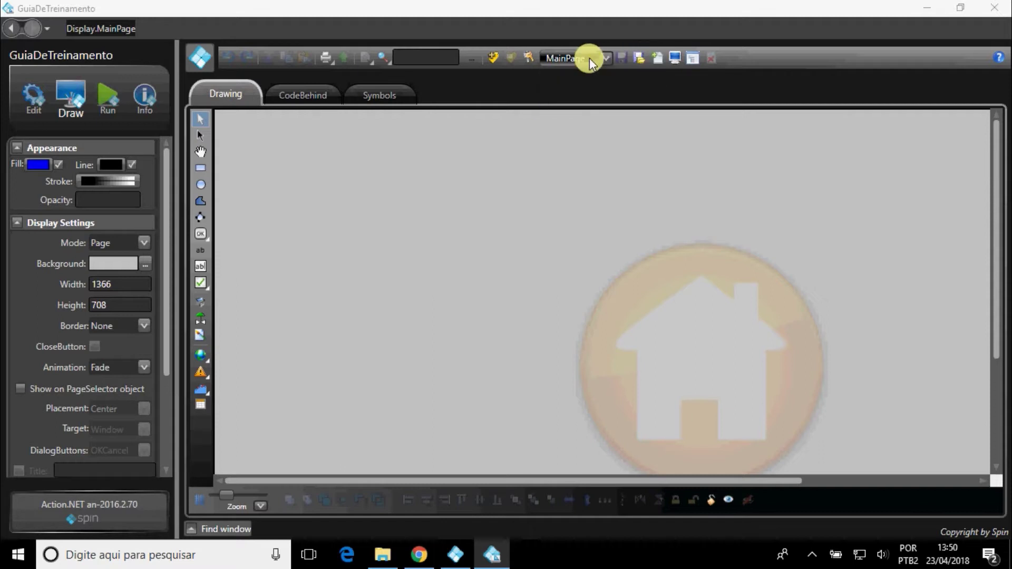
click(604, 58)
scroll(571, 149, down, 6)
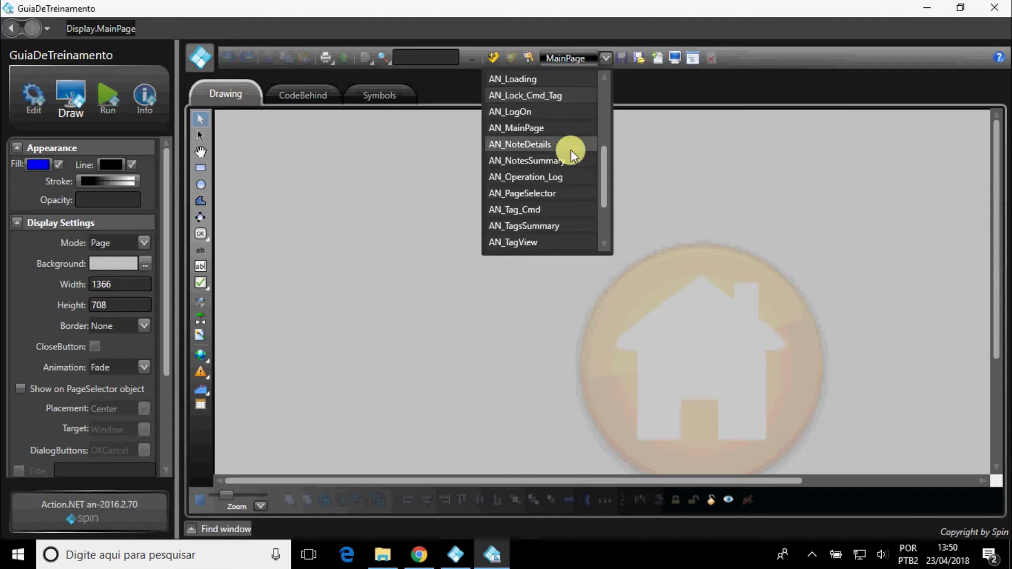
click(651, 134)
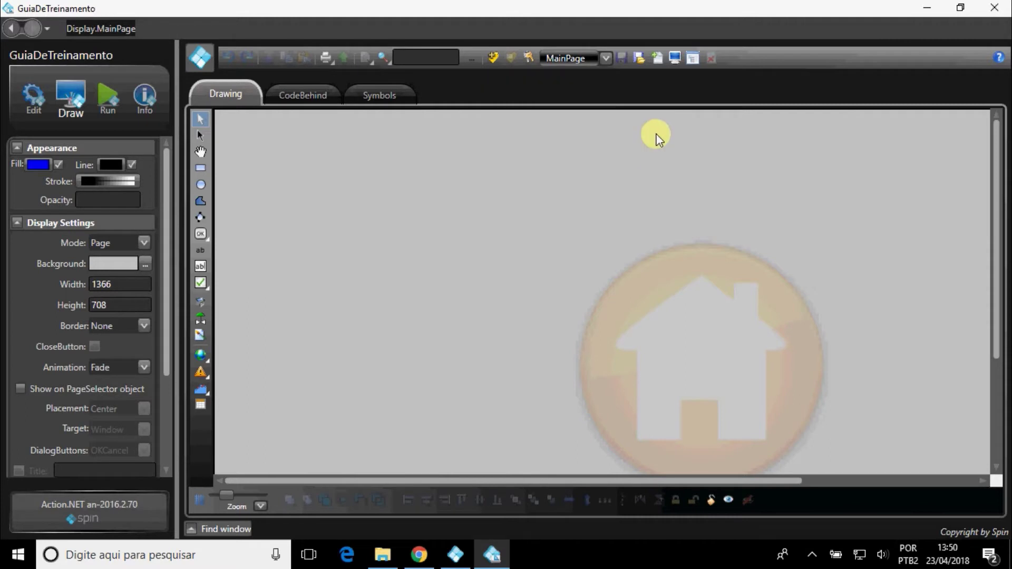
Draw a 137 × 50 rectangle at left 103, top 49, filled #FF99CCFF, with no outline
click(201, 168)
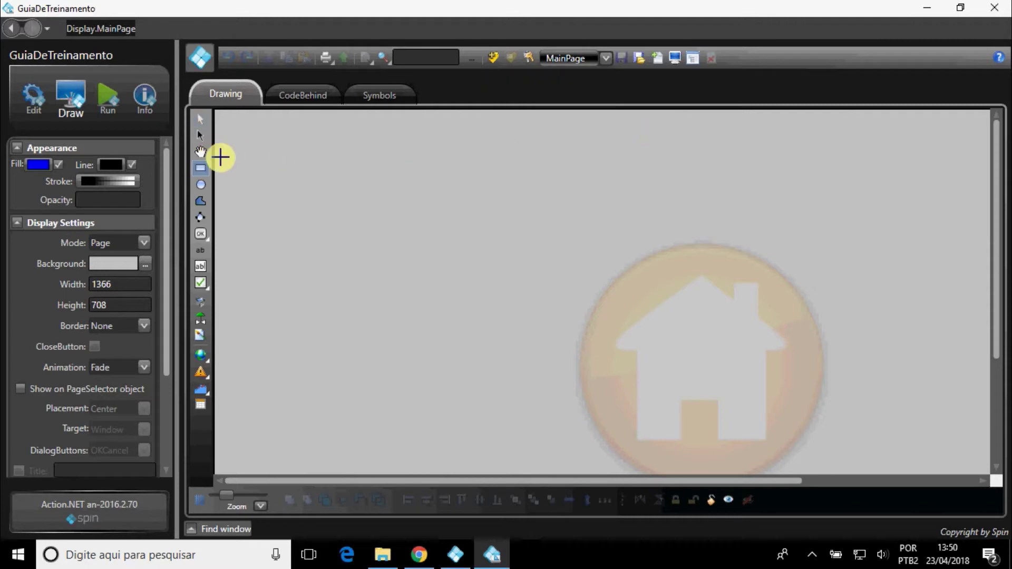
drag(289, 144, 393, 184)
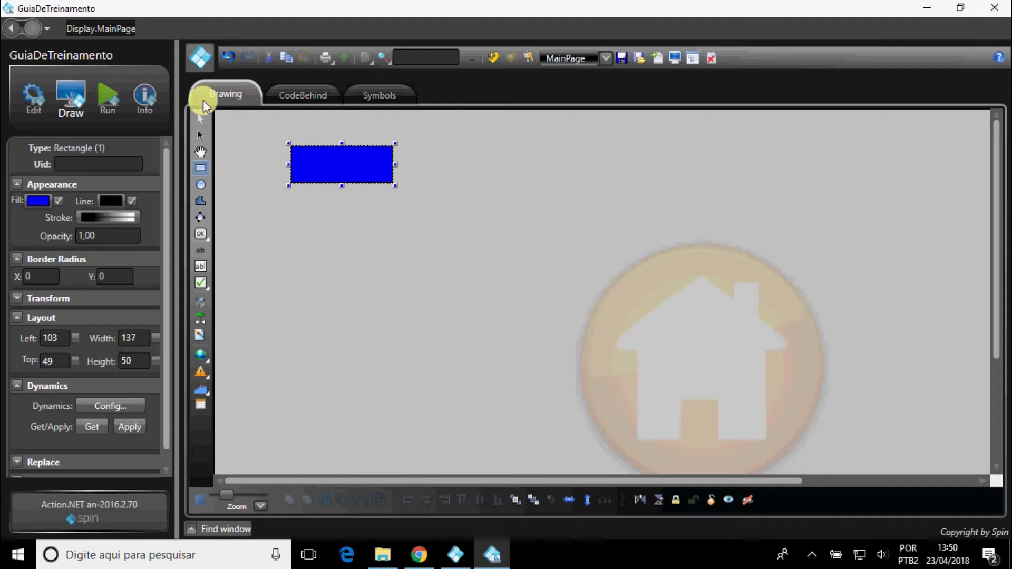
click(202, 119)
click(304, 158)
click(44, 209)
click(394, 253)
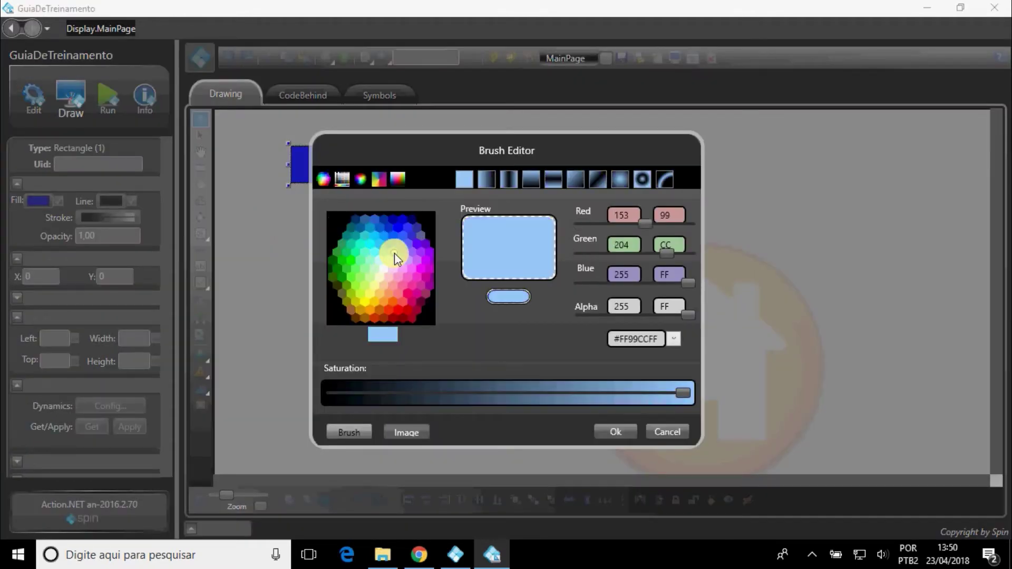
click(621, 434)
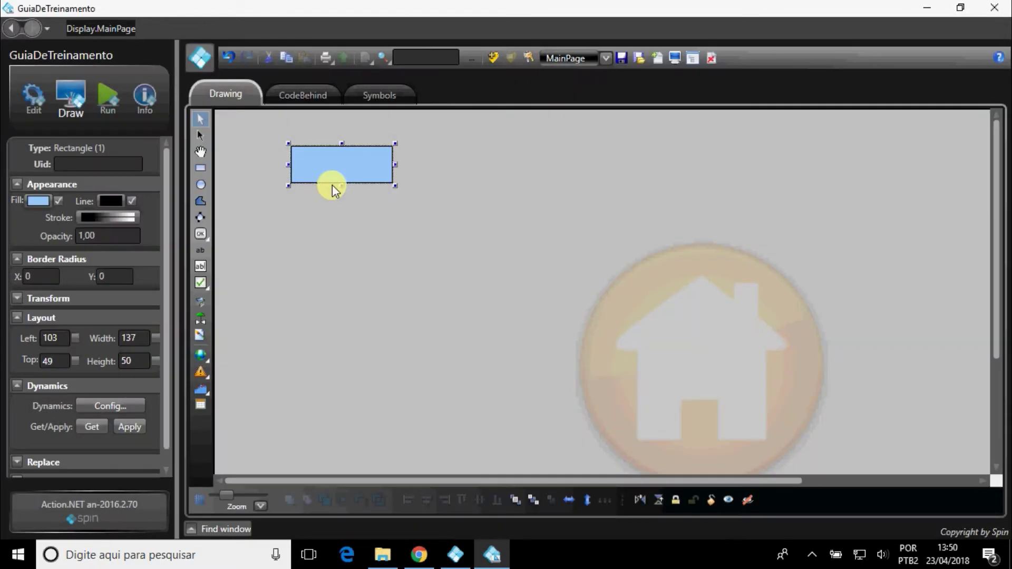
click(133, 206)
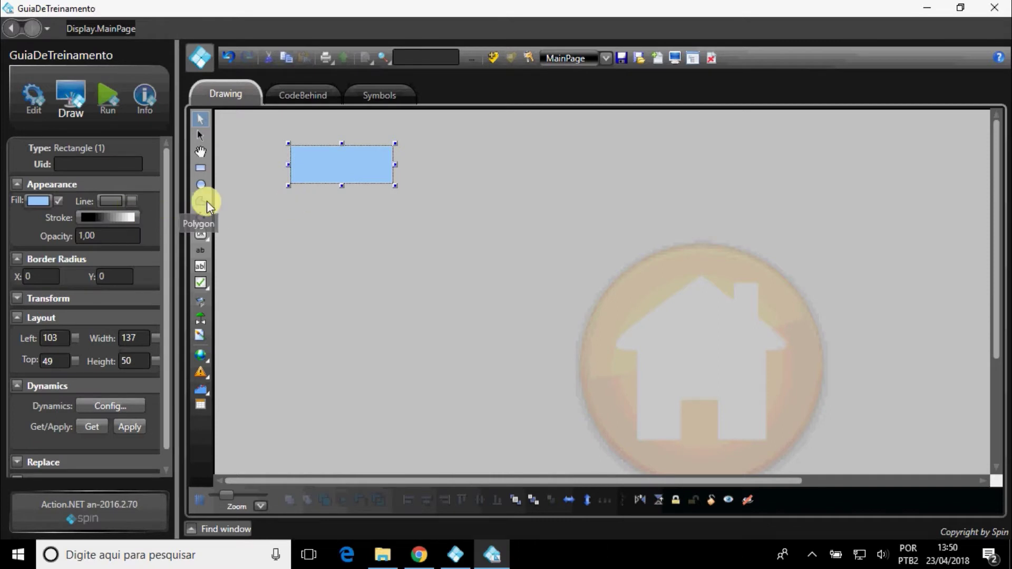
Draw an ellipse and a button beside it, checking the button's and rectangle's dynamics settings
click(200, 185)
drag(268, 206, 341, 268)
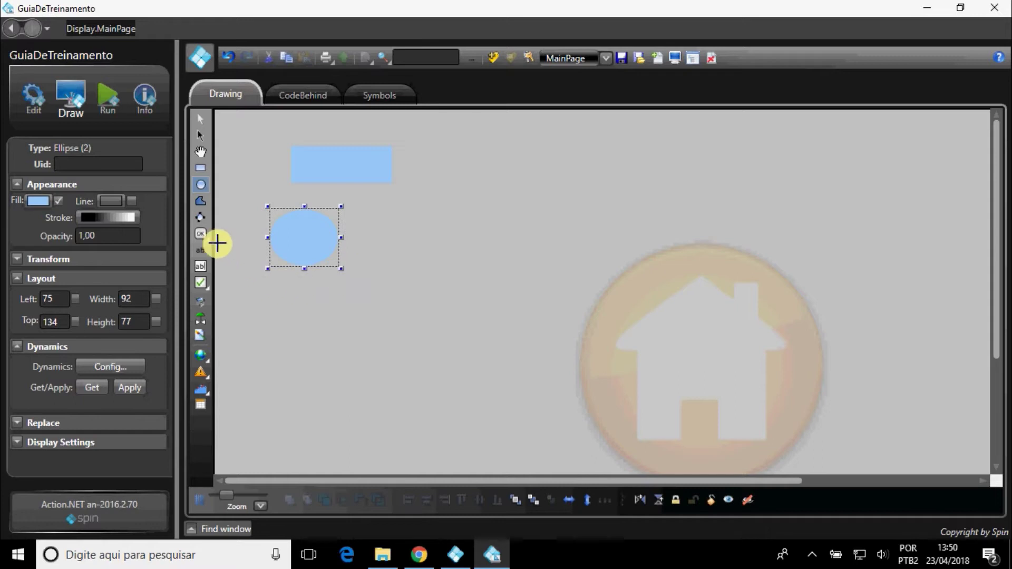
click(201, 233)
drag(372, 195, 467, 226)
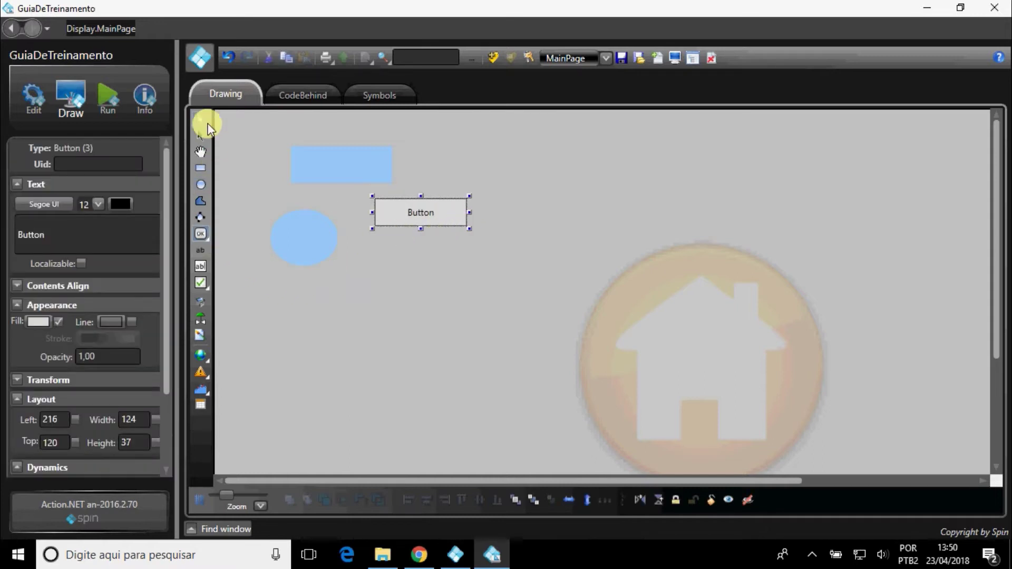
click(200, 119)
double_click(442, 213)
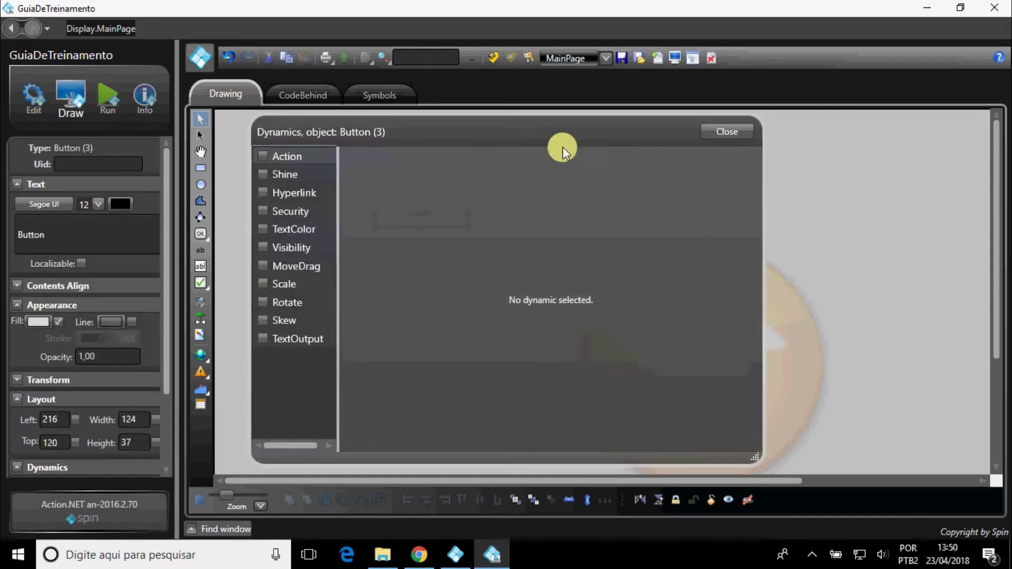
click(716, 130)
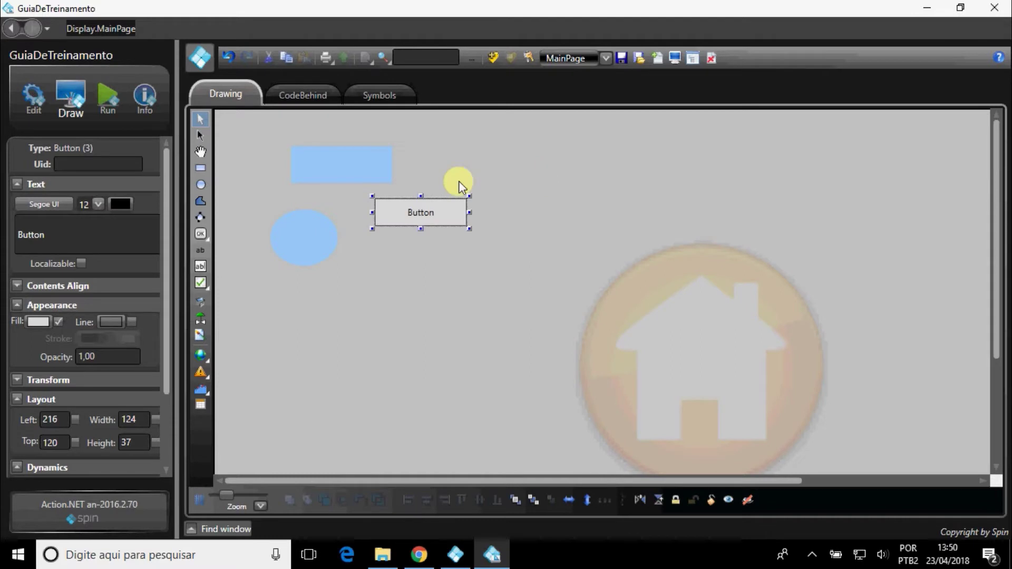
double_click(369, 162)
click(737, 134)
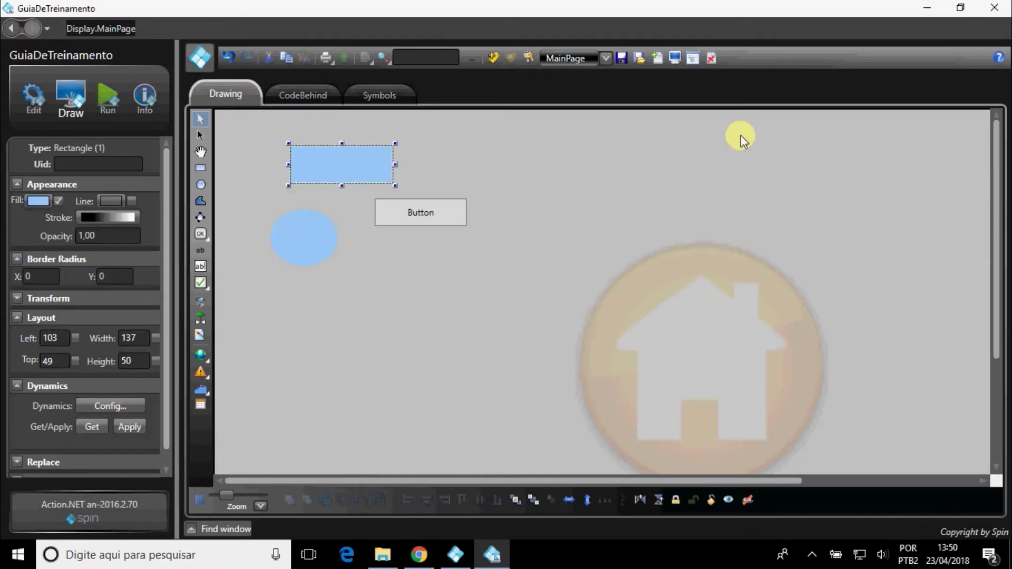
Place a TextBlock label, a TextBox on the left and an AlarmWindow at the bottom
click(201, 252)
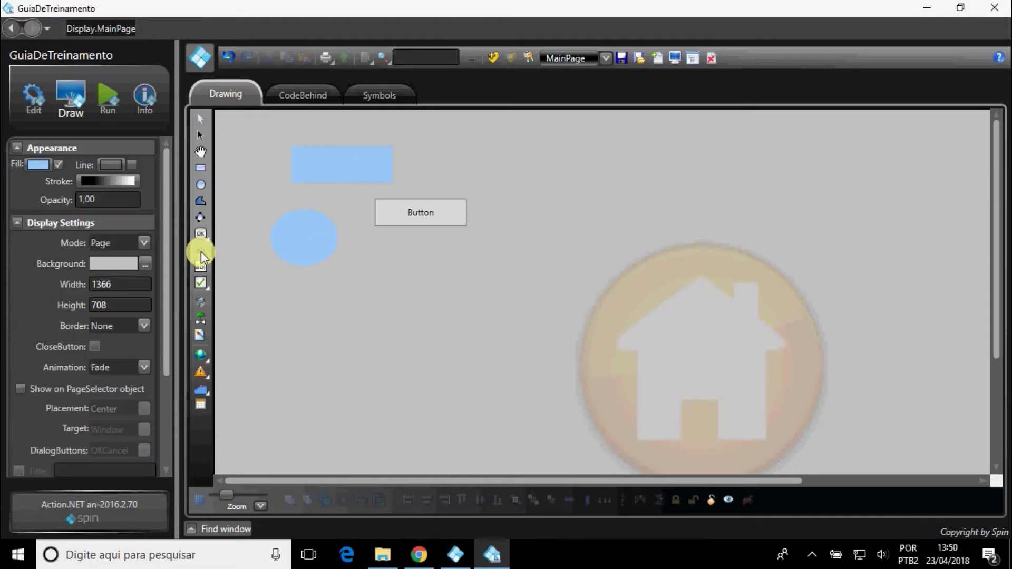
drag(366, 285, 463, 310)
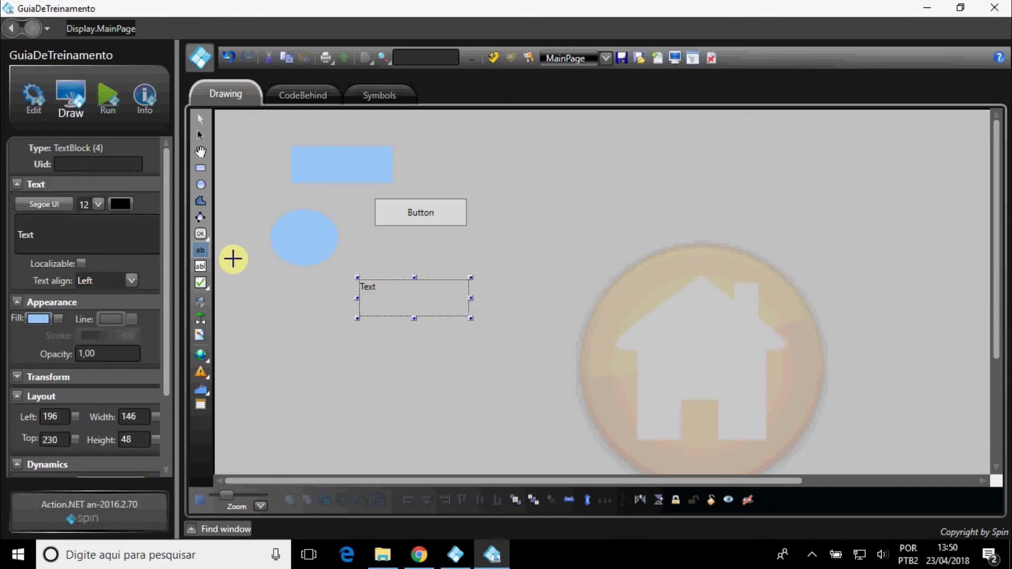
click(201, 266)
drag(241, 331, 388, 357)
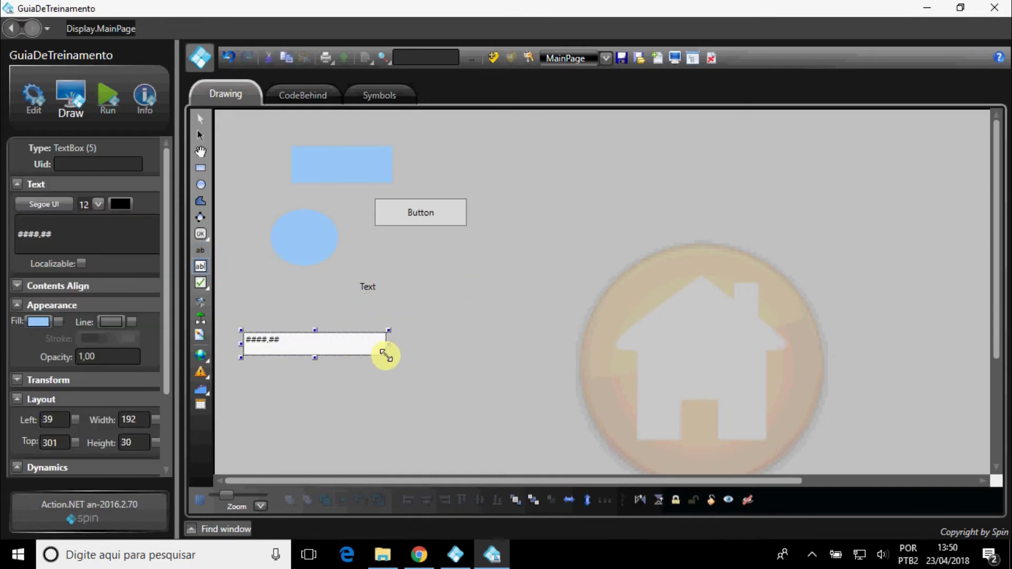
click(209, 373)
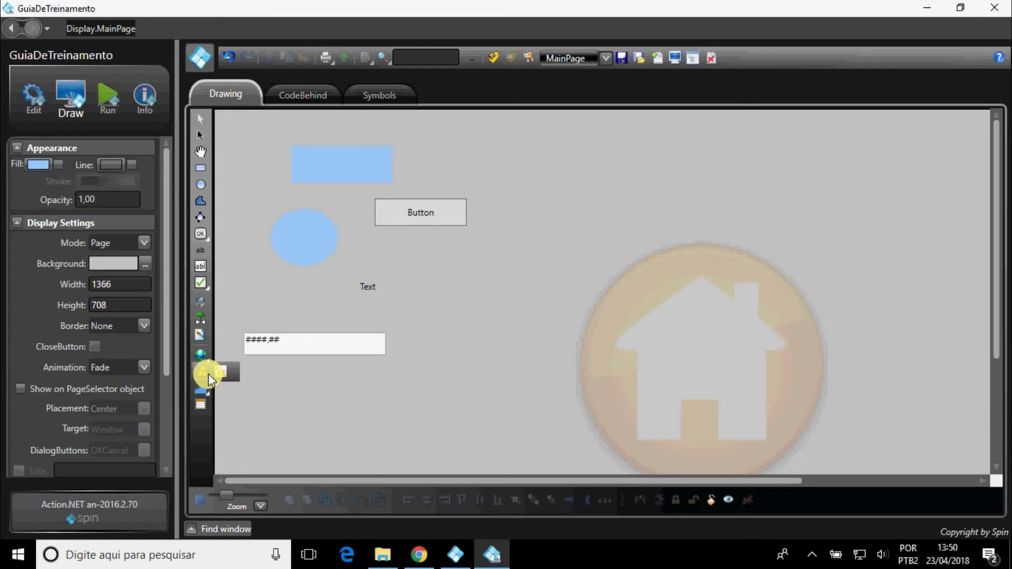
drag(251, 374, 514, 464)
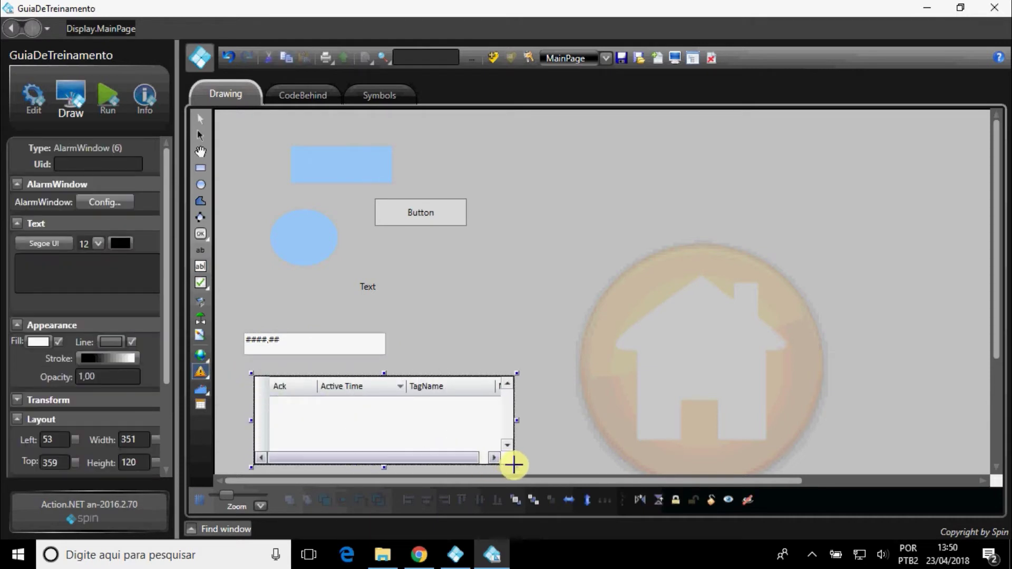
Add a WebBrowser area near the page centre, zoom in, and show the VBdotNet code-behind
click(200, 356)
click(201, 358)
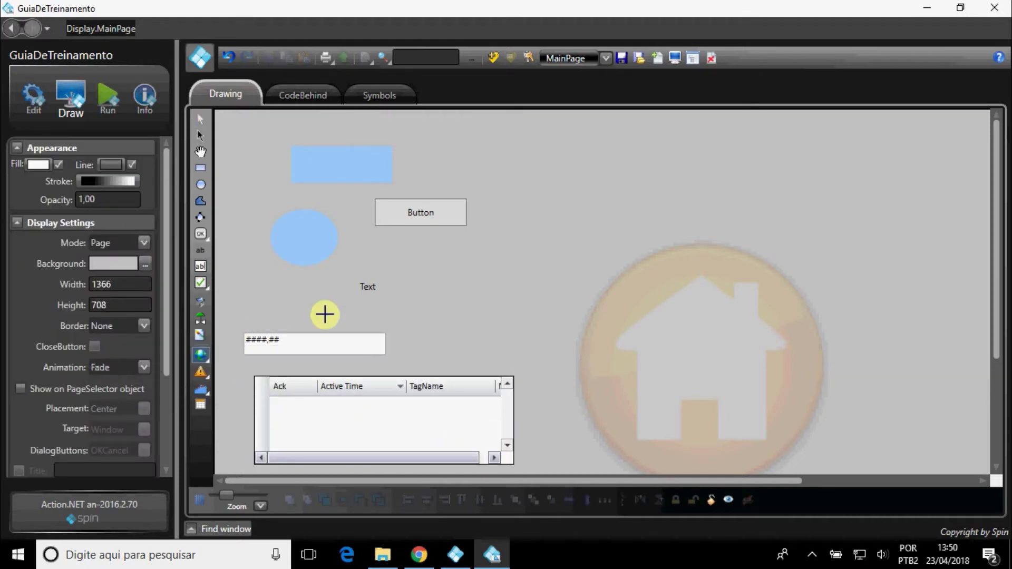
drag(417, 262, 640, 362)
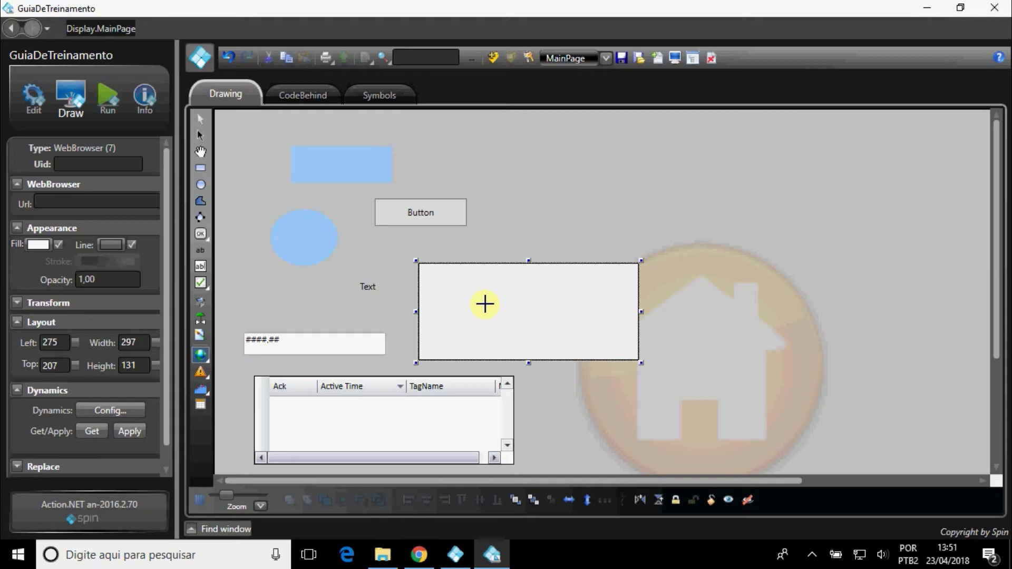
mouse_move(228, 498)
mouse_down()
mouse_move(243, 497)
mouse_move(221, 495)
mouse_move(229, 499)
mouse_up()
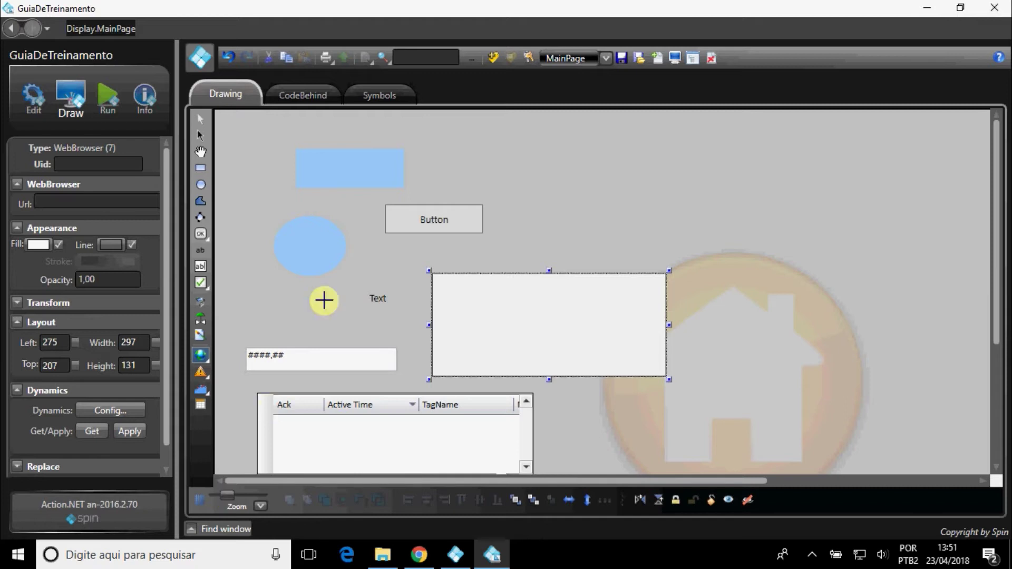
click(305, 94)
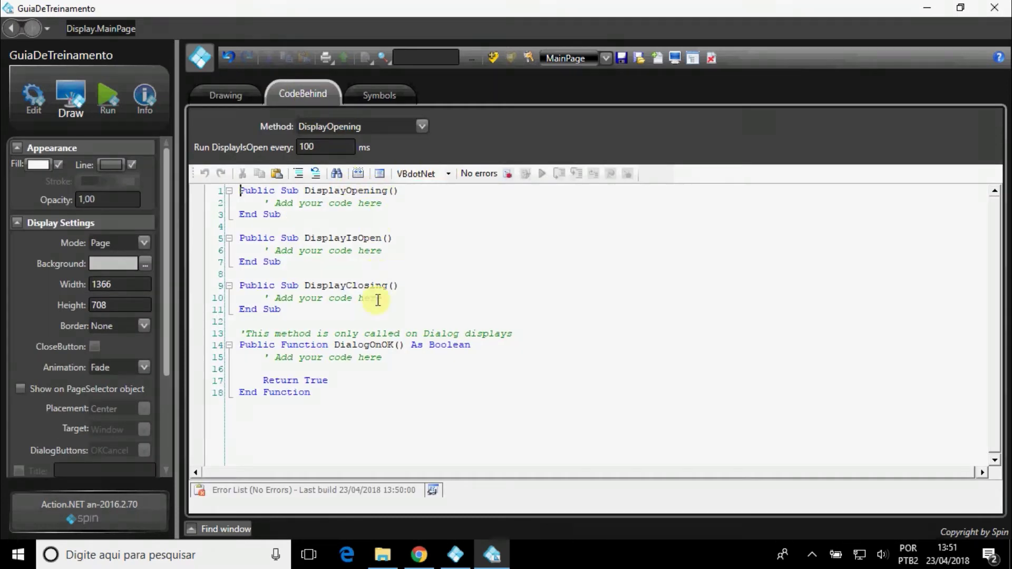
Convert MainPage's code-behind from VBdotNet to CSharp, then view the Symbols list with LeftArrow
click(449, 174)
click(442, 196)
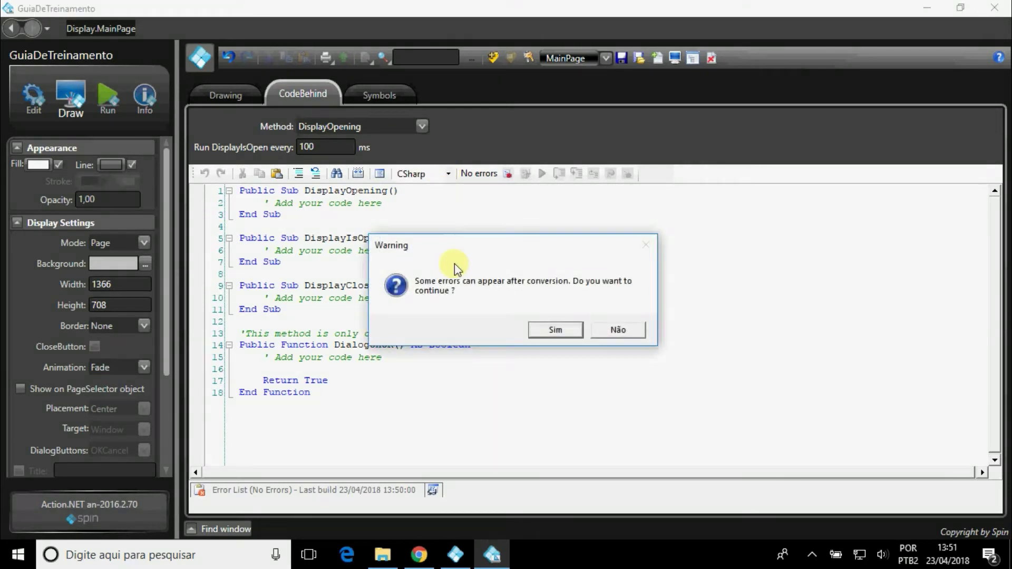
click(560, 331)
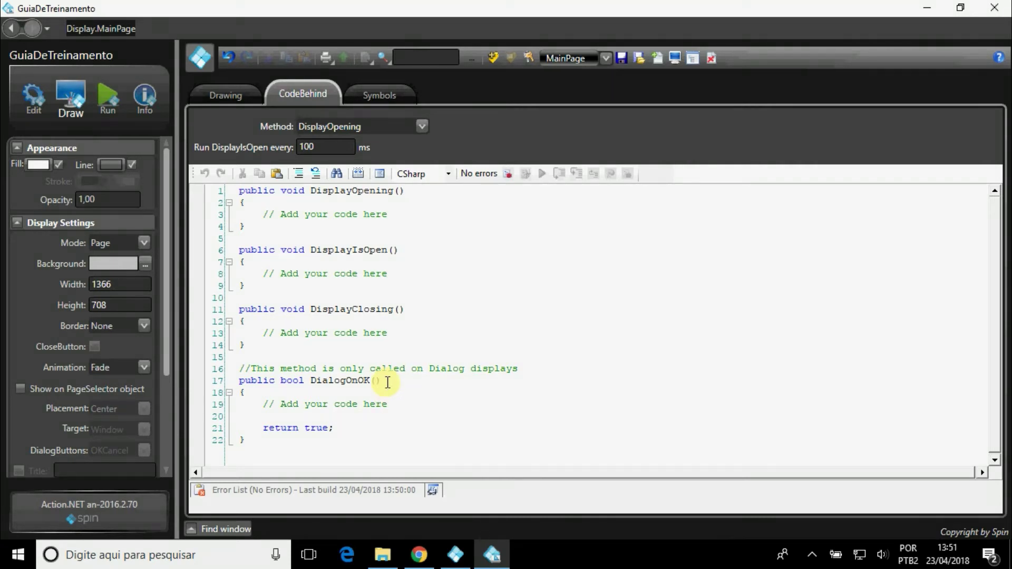
click(378, 94)
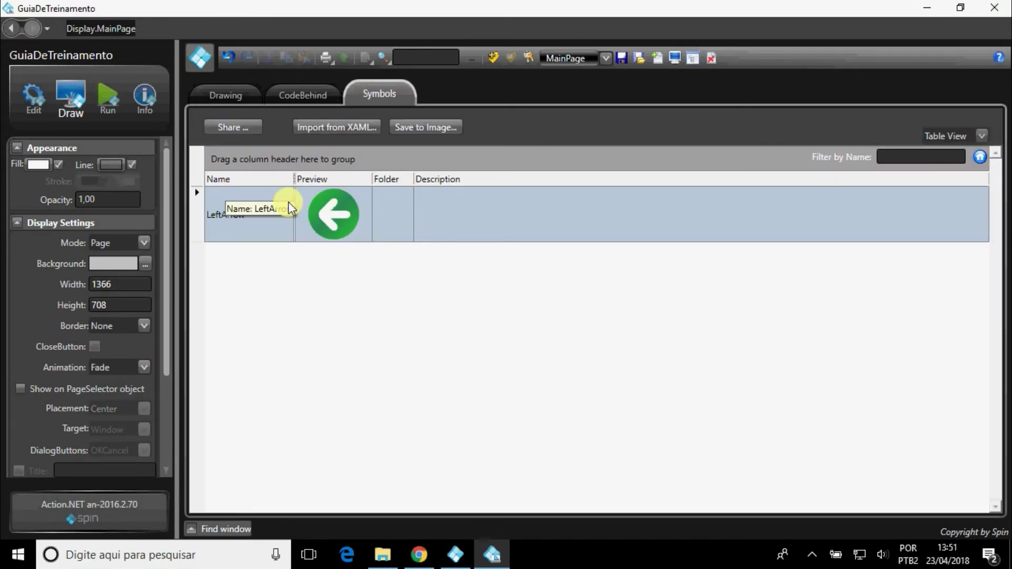
Browse the Run area's Build, Test, Startup and Publish pages, then show the UseCount table
click(110, 105)
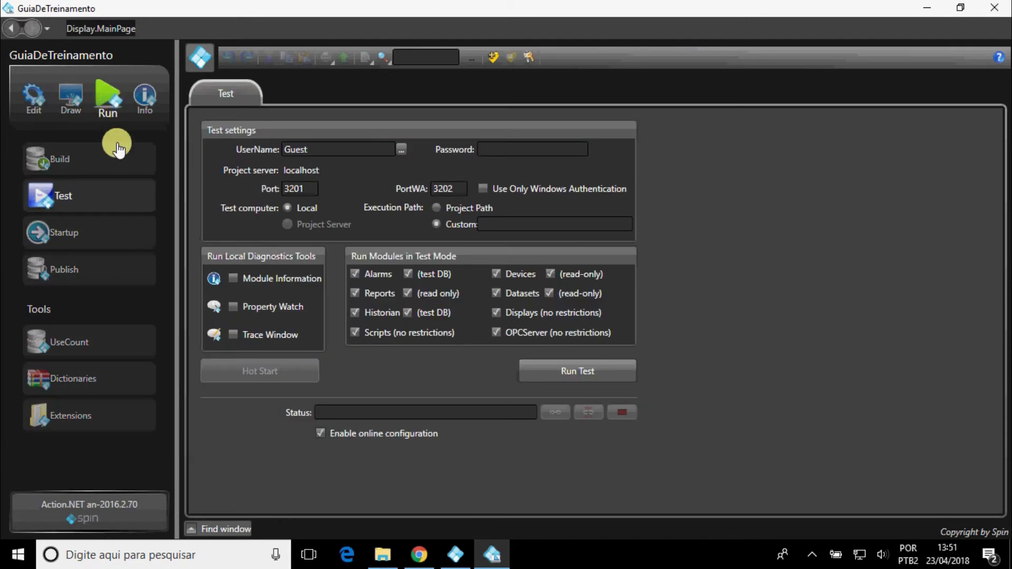
click(120, 164)
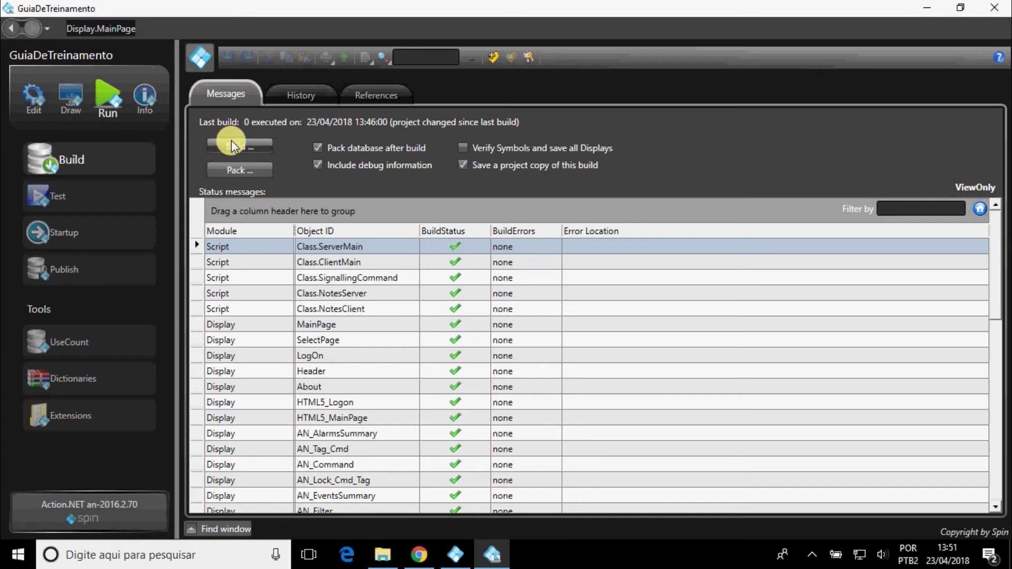
click(146, 195)
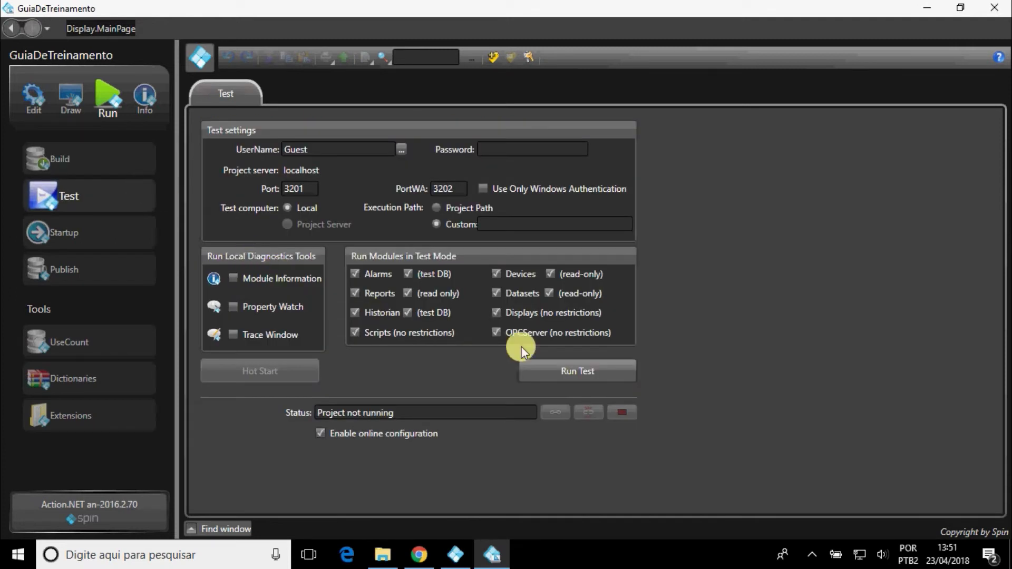
click(123, 245)
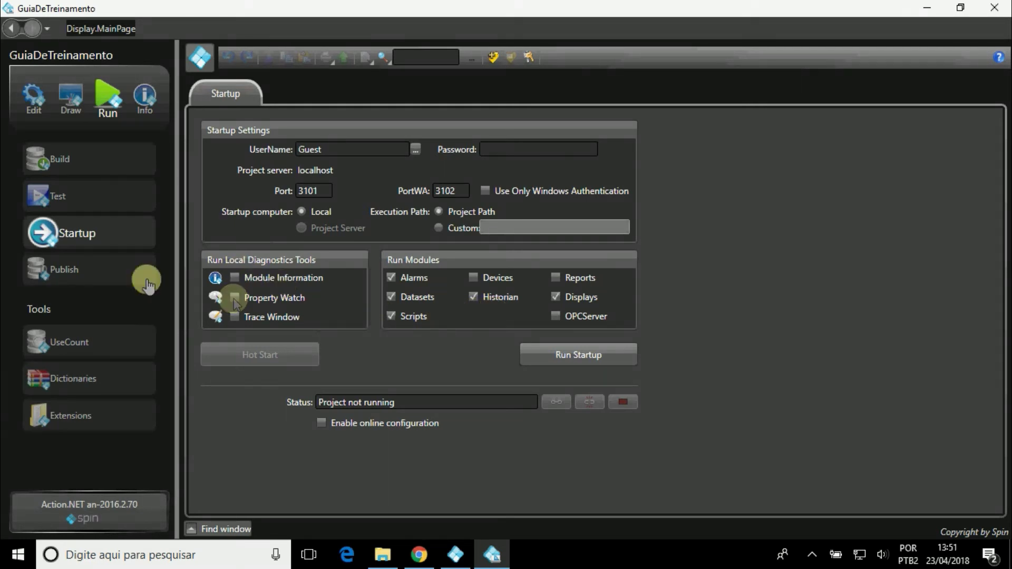
click(115, 269)
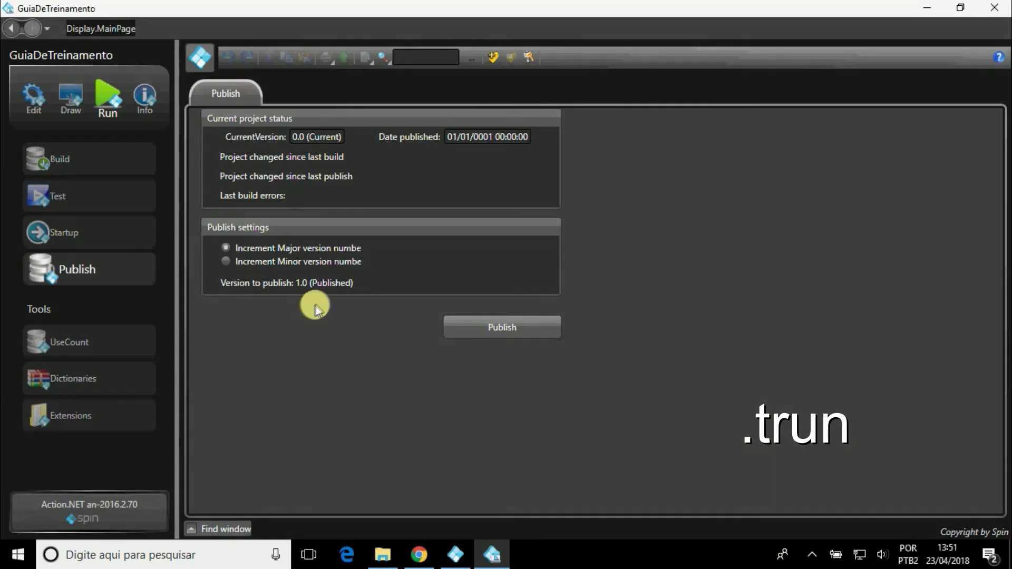
click(151, 335)
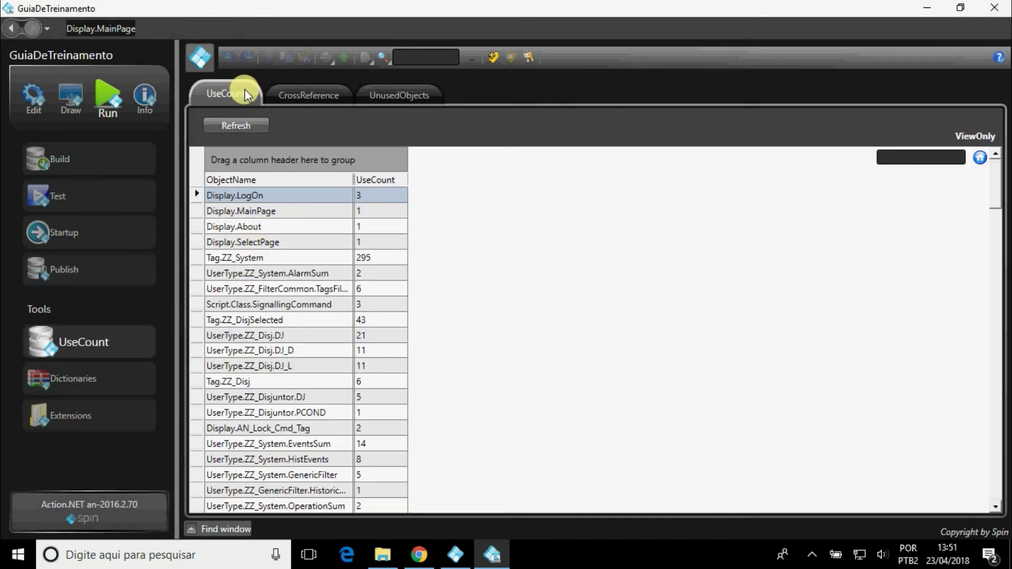
Check CrossReference, then list unused objects such as Alarm.Group.EVENTOS_NOBIP
click(296, 93)
click(309, 94)
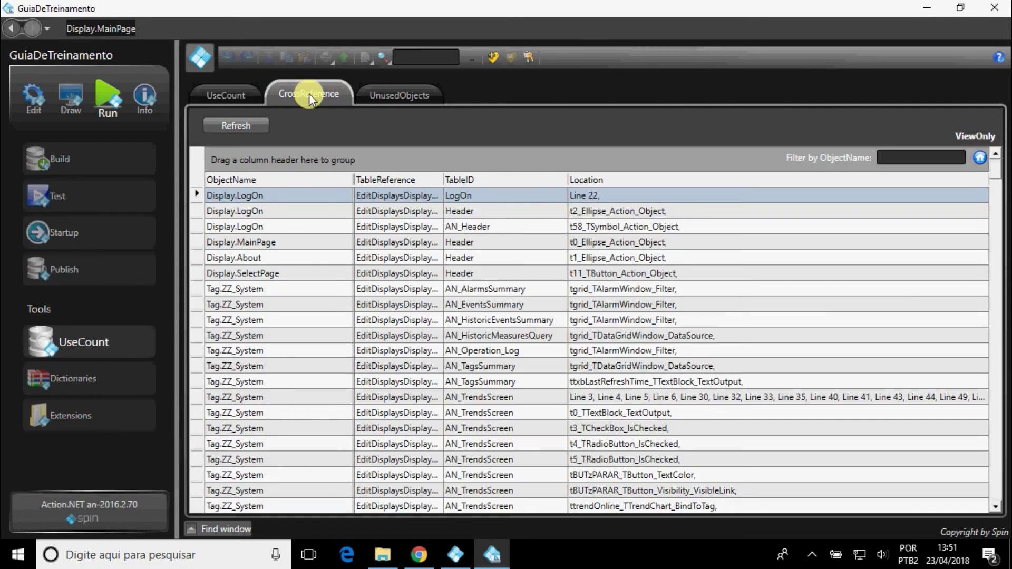
click(394, 93)
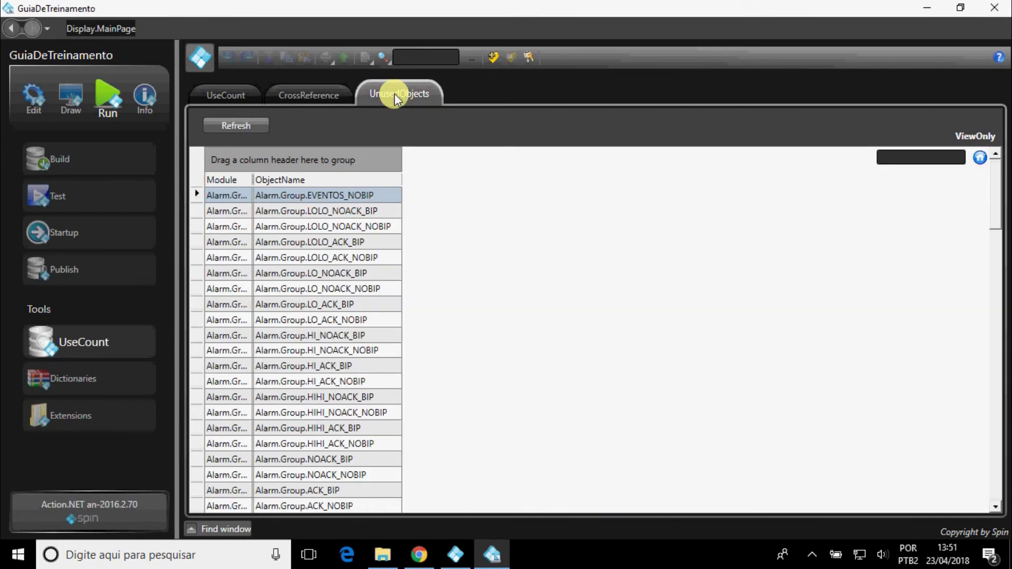
Open the Localization Dictionaries page and switch it to the en_US dictionary
click(105, 387)
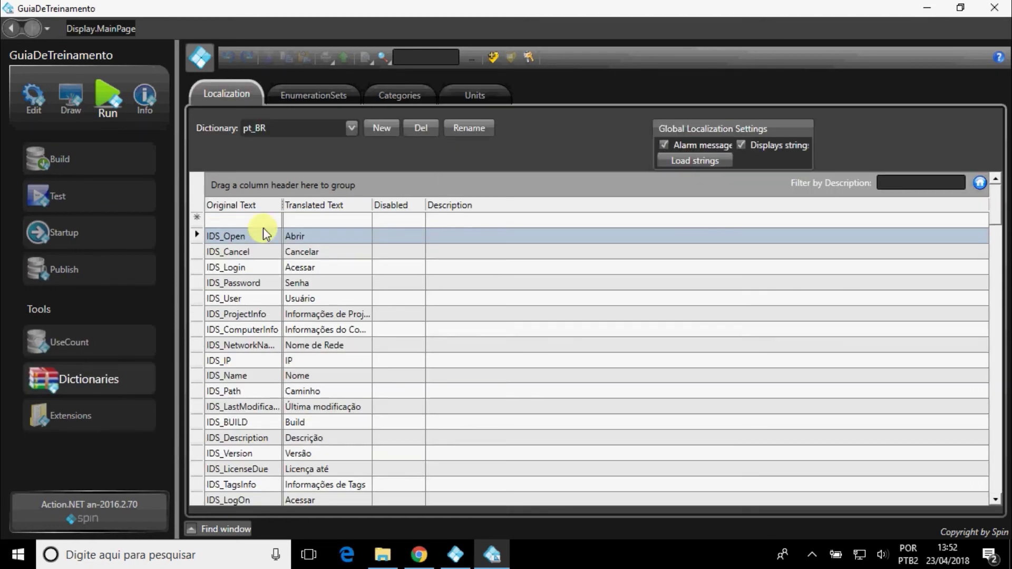
click(350, 127)
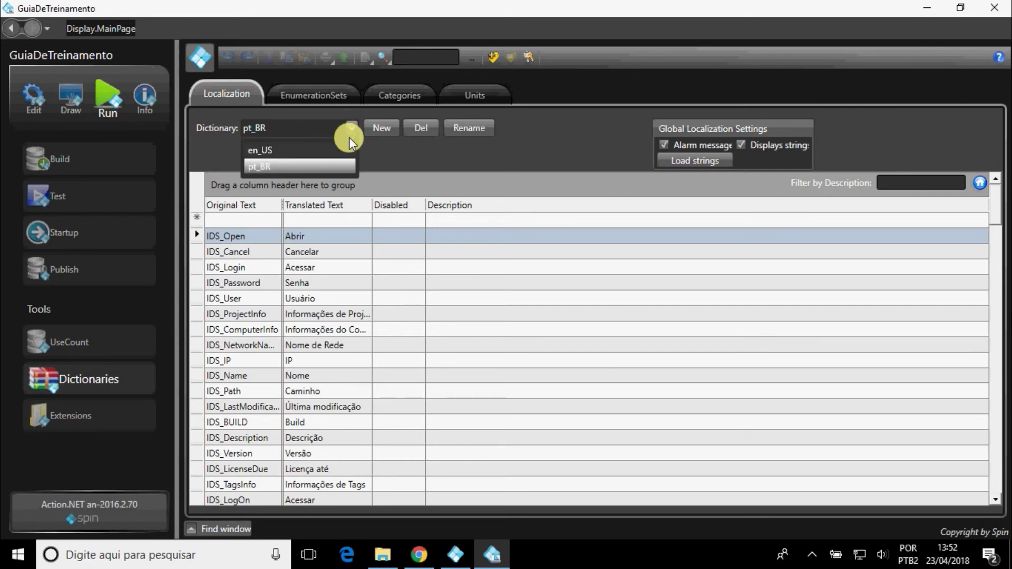
click(346, 149)
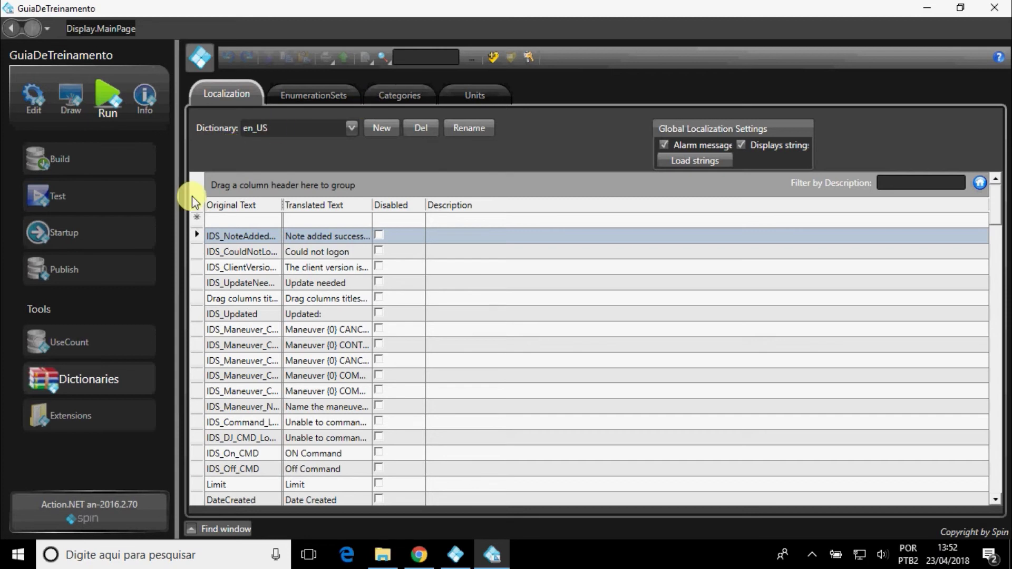
View the Extensions Export and Components lists with SPIN 1.0, then open Info's Version page
click(129, 416)
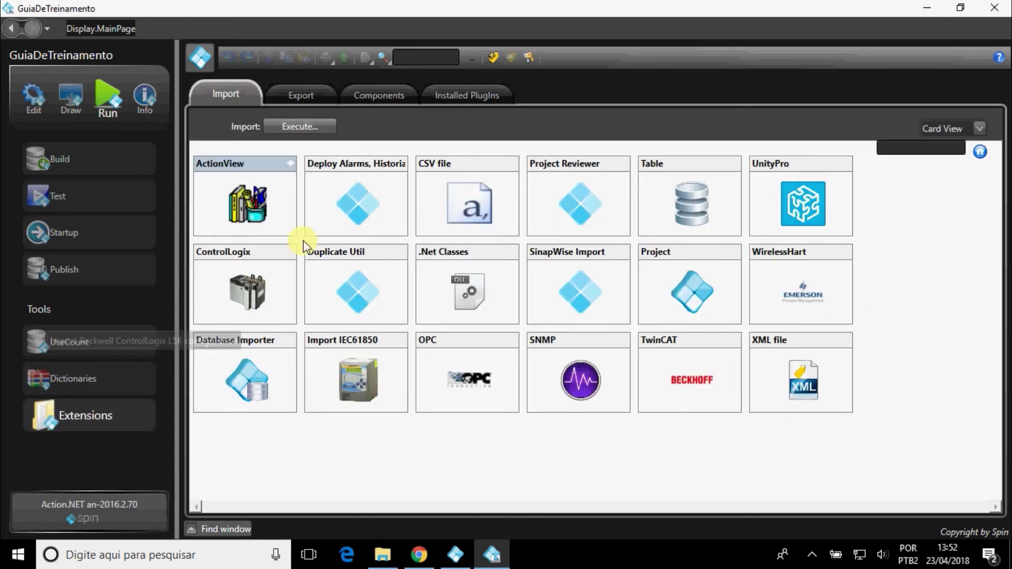
click(297, 93)
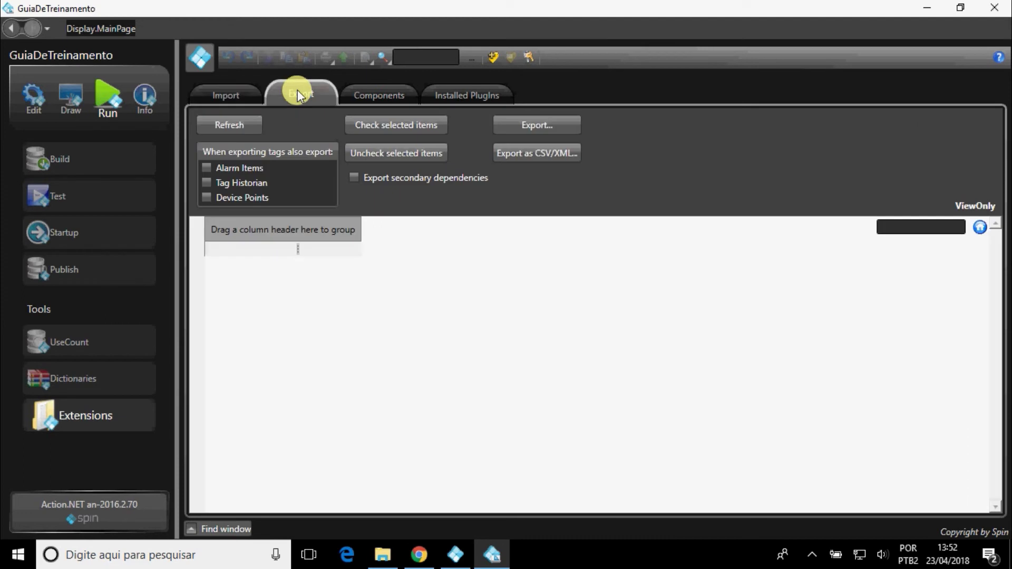
click(381, 90)
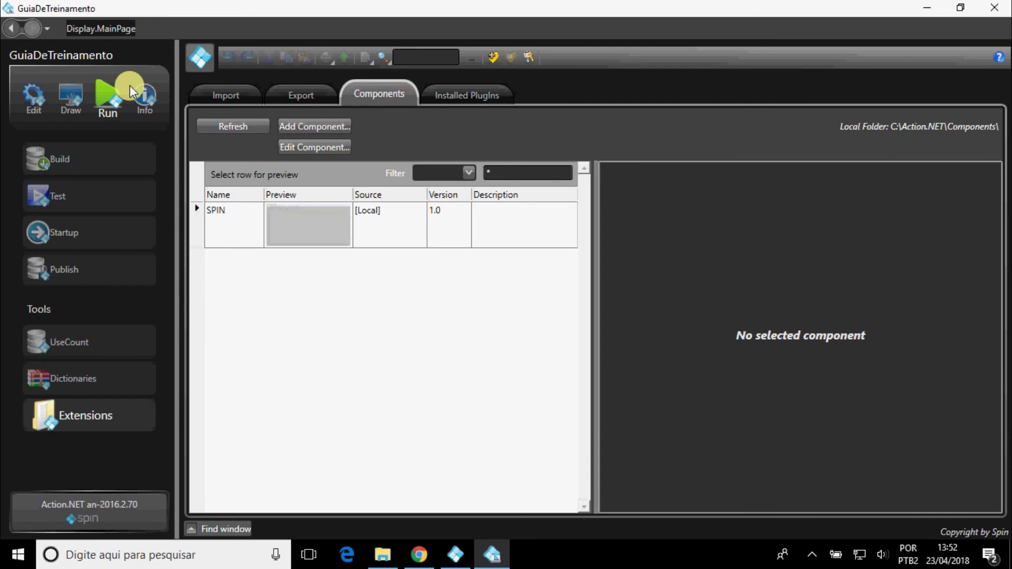
click(140, 94)
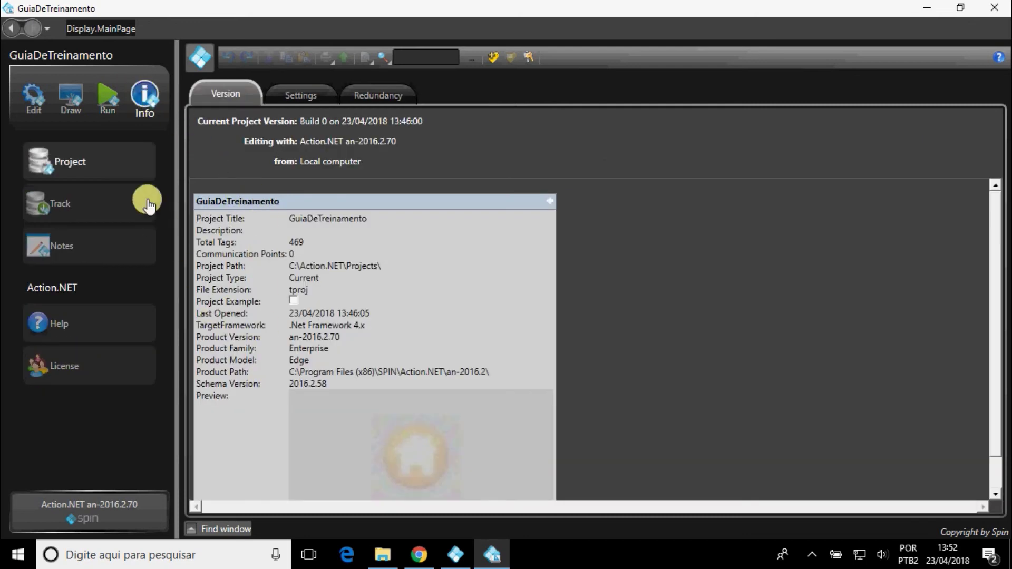
Browse the Track tables, changes and releases views, then open the empty Notes list
click(113, 200)
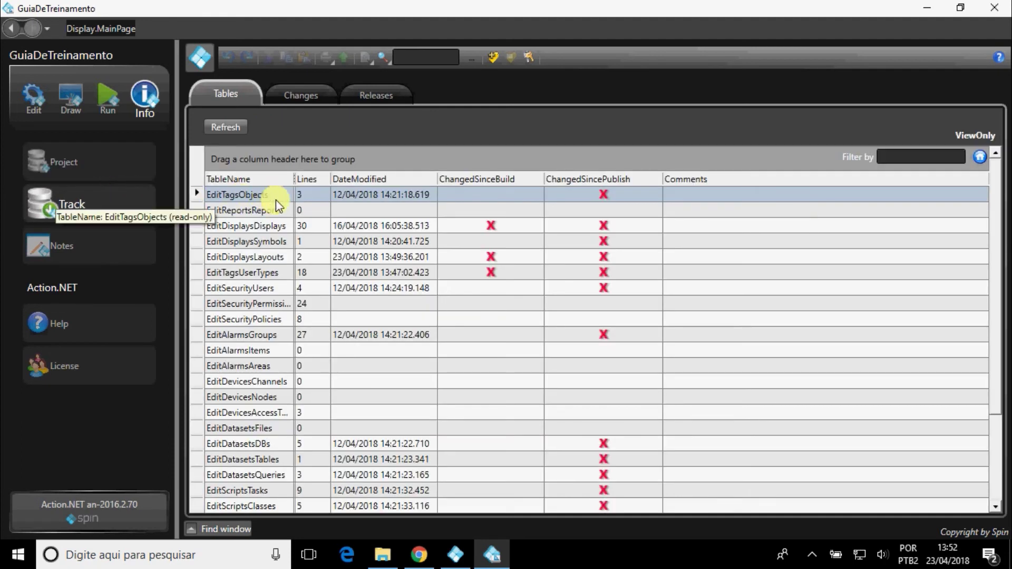
click(303, 96)
click(374, 95)
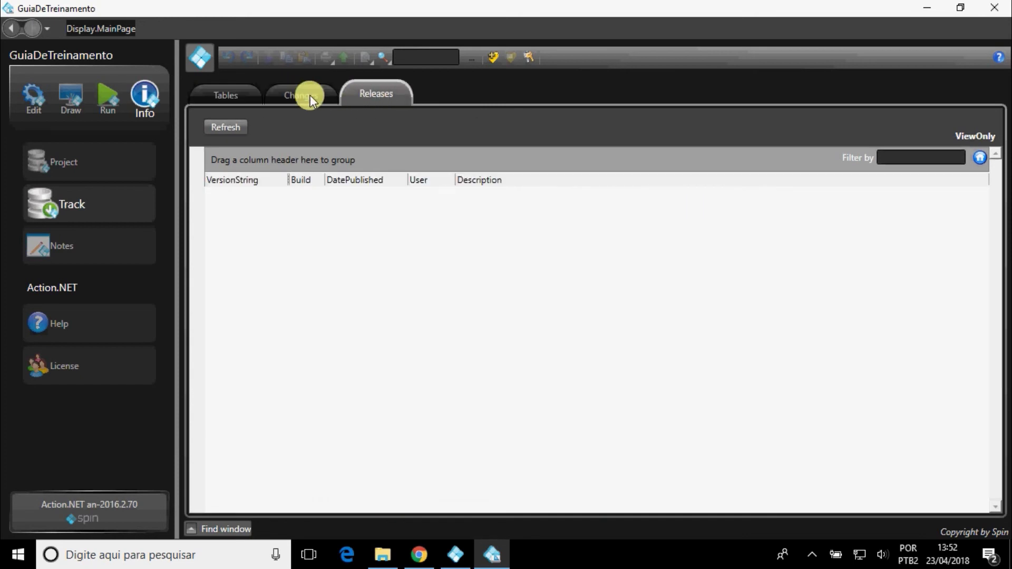
click(220, 98)
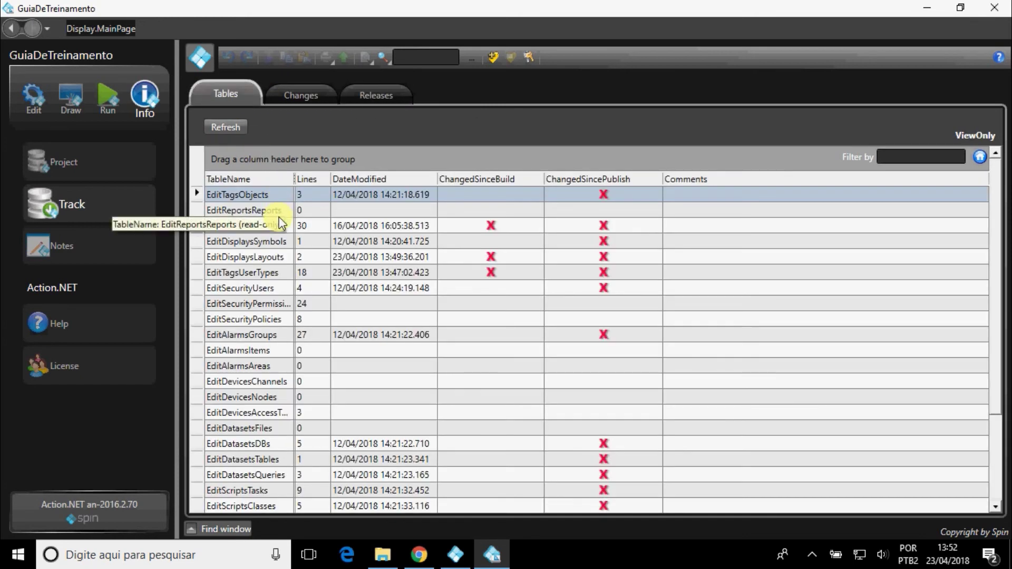
click(117, 255)
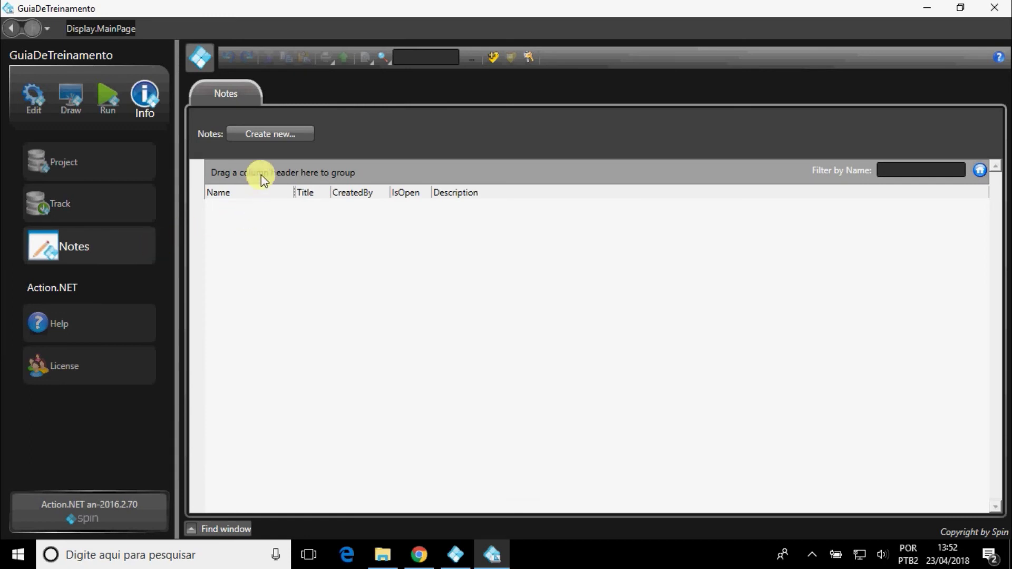
Create a note named Teste with description Teste, then close its sticky note
click(268, 134)
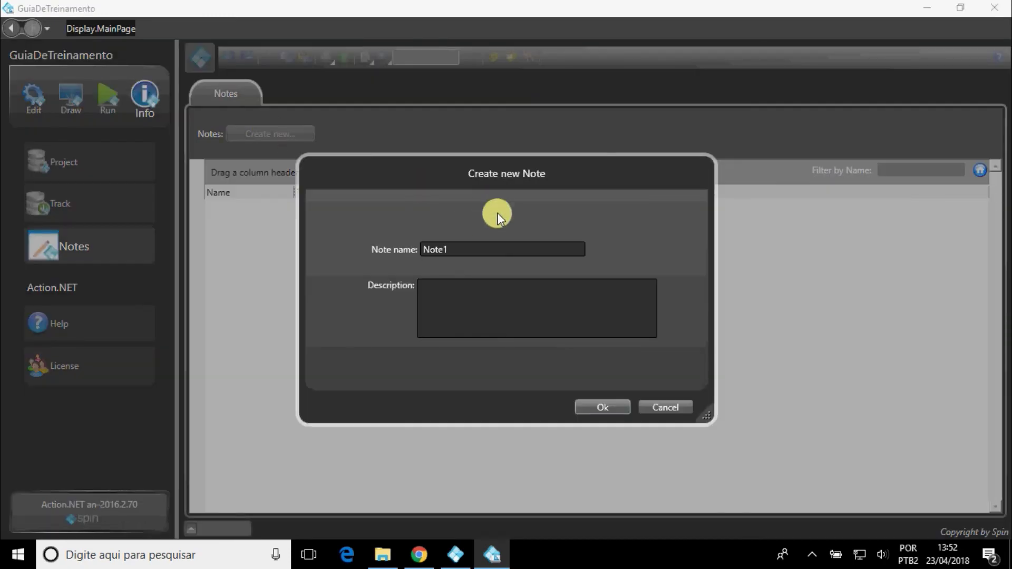
double_click(437, 251)
text(Teste)
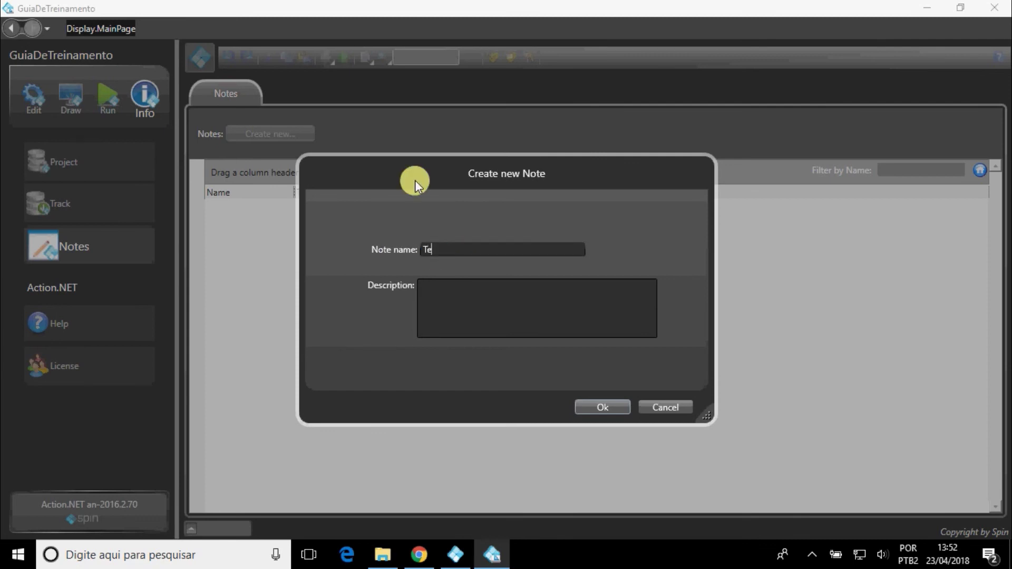
click(461, 284)
text(Teste)
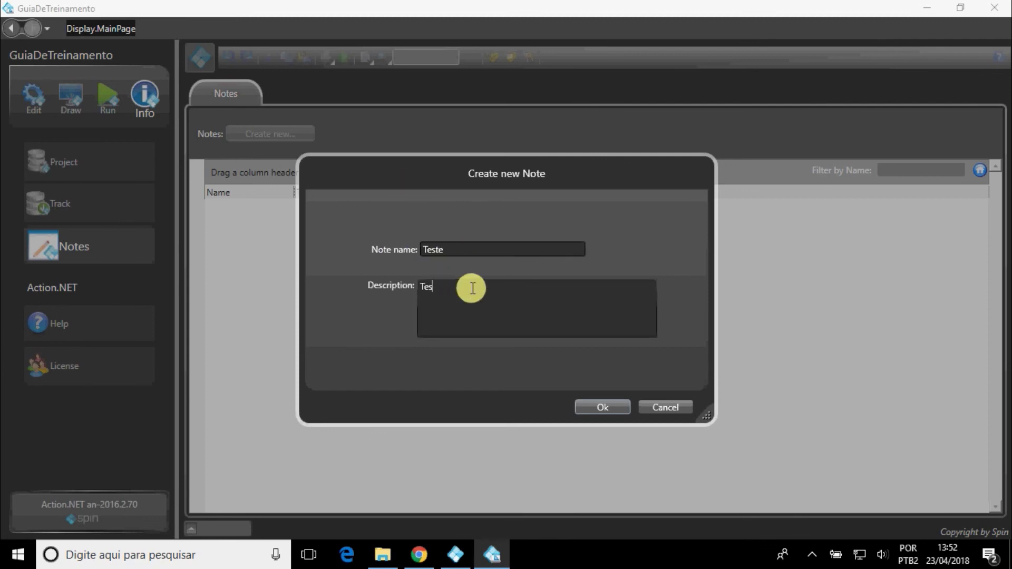
click(593, 408)
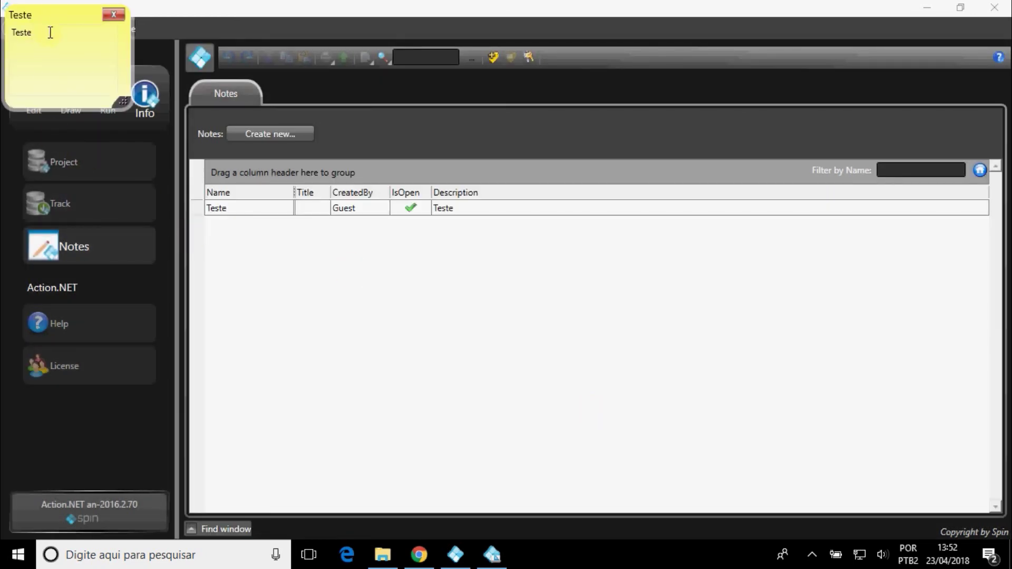
drag(44, 7, 254, 154)
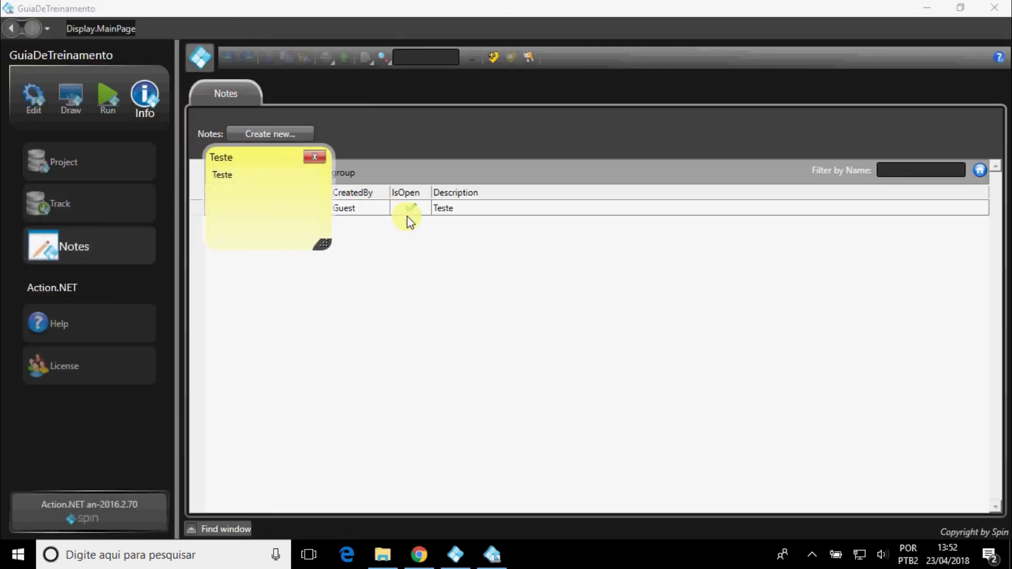
click(315, 158)
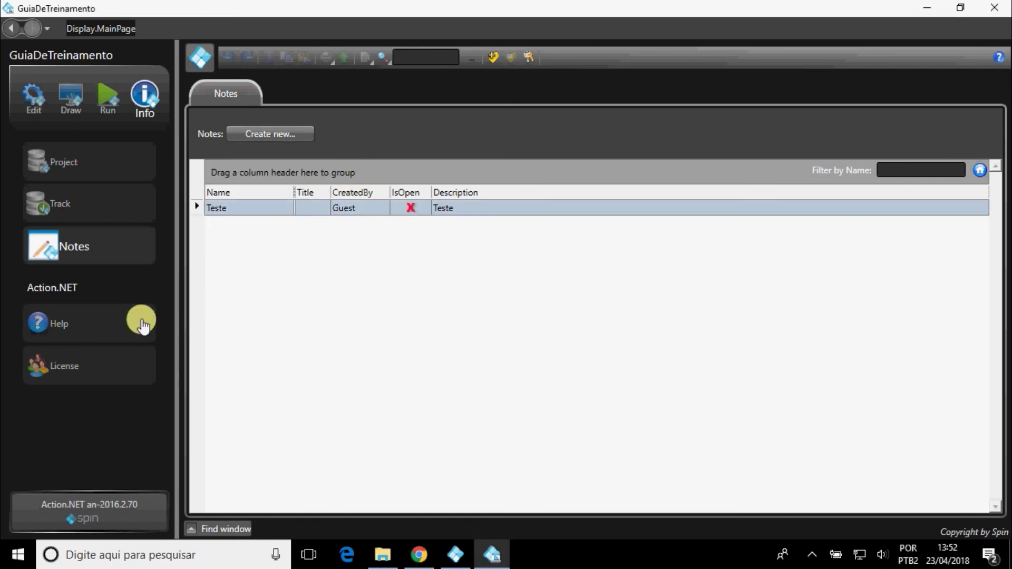
Go to Help and show the Engineering Only Enterprise licence details
click(114, 329)
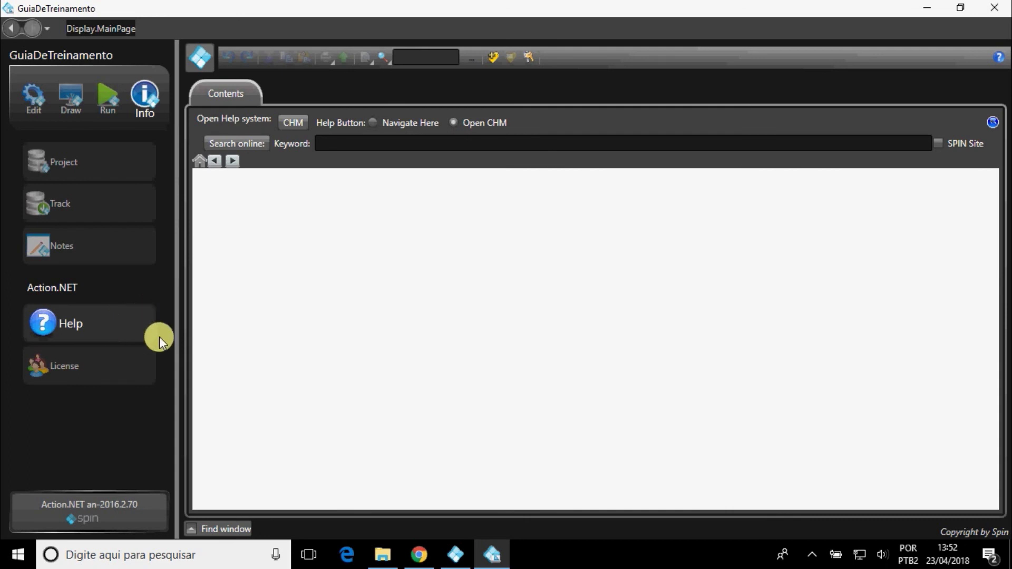
click(132, 363)
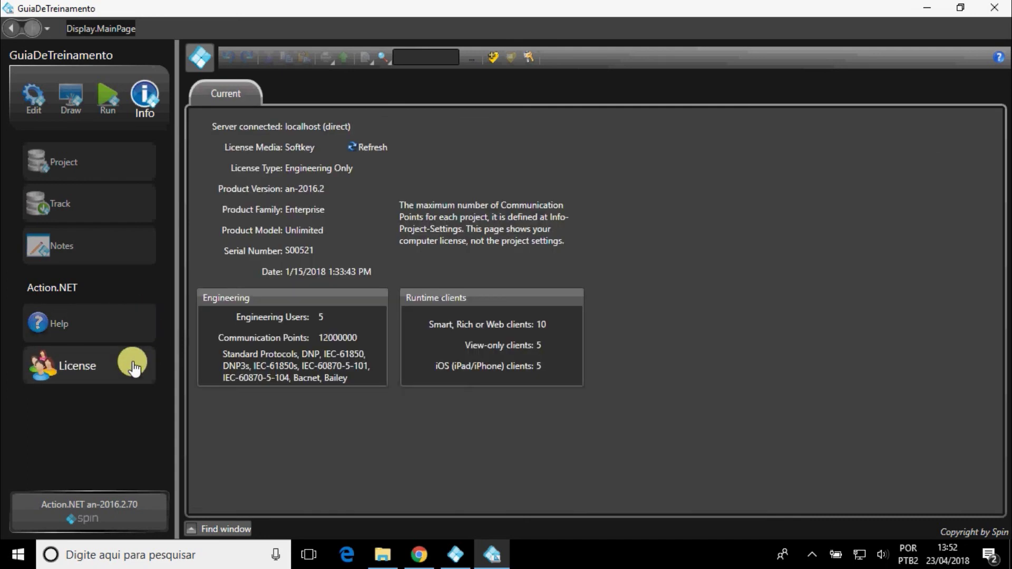